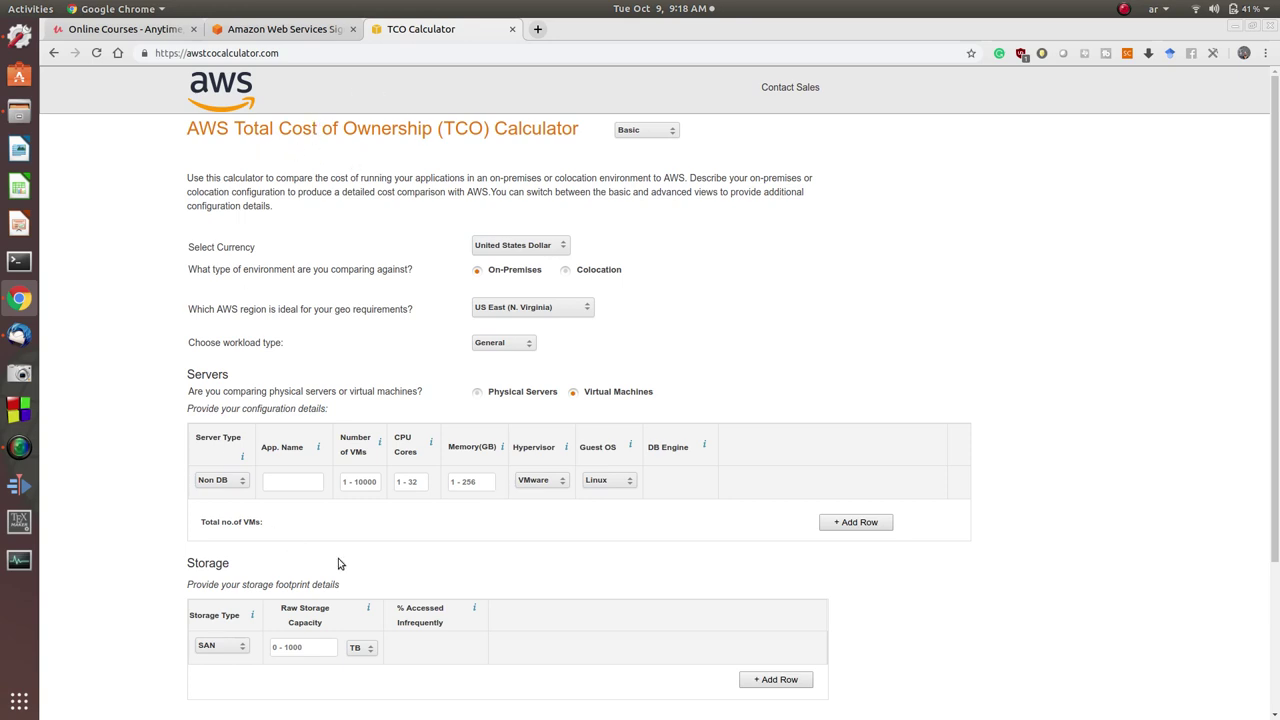
Switch the TCO calculator from the basic to the Advanced view
click(252, 52)
click(141, 286)
click(655, 136)
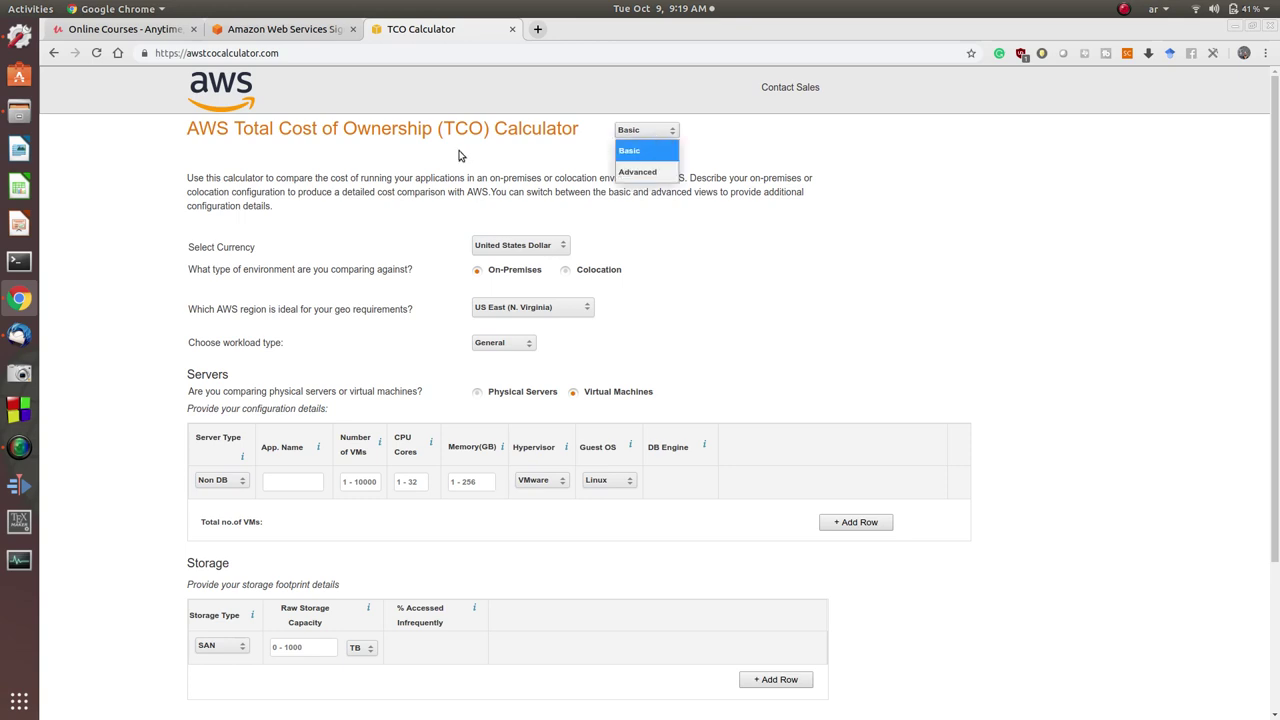
click(633, 174)
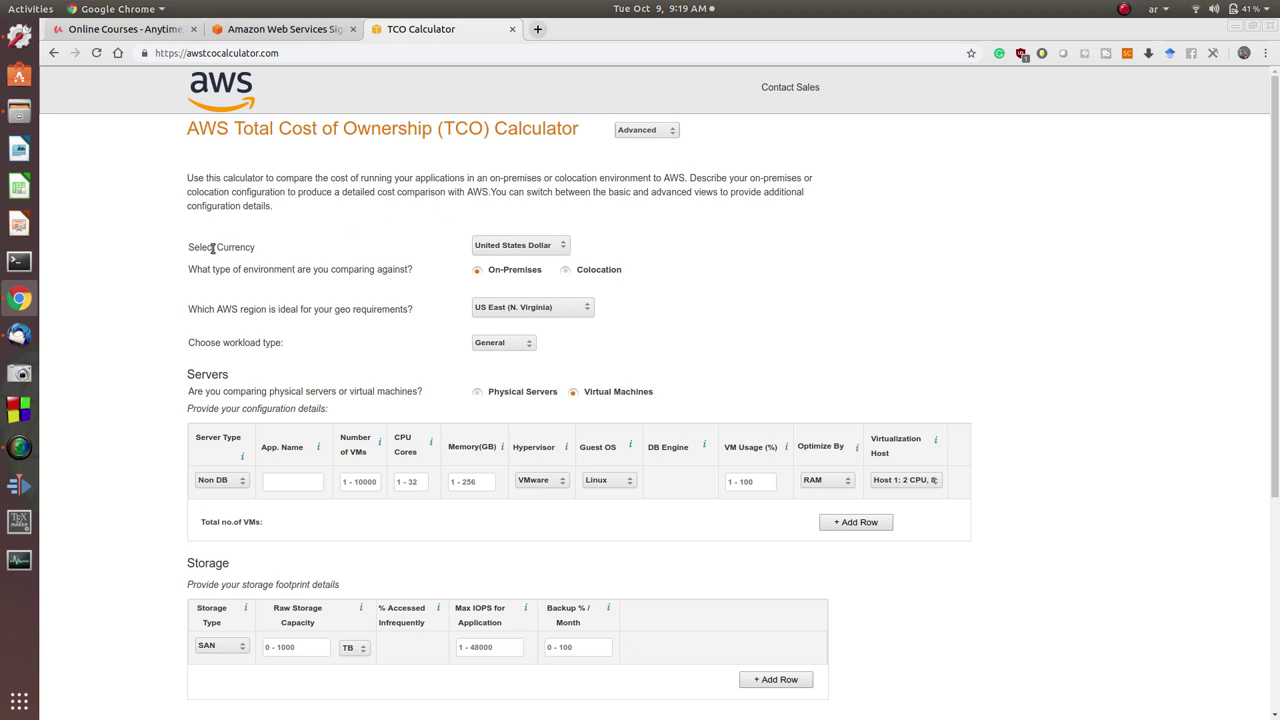
Keep United States Dollar as currency, US East (N. Virginia) as the AWS region and General as the workload type
click(537, 246)
click(537, 246)
click(512, 311)
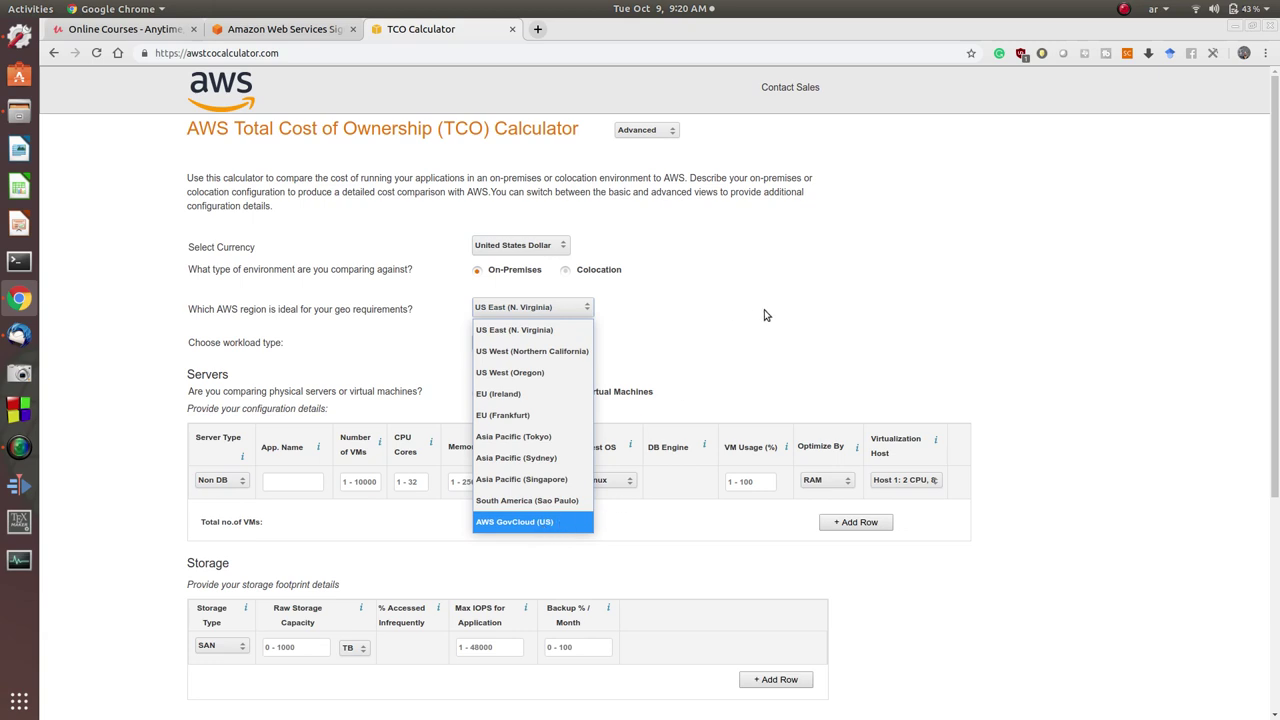
click(537, 330)
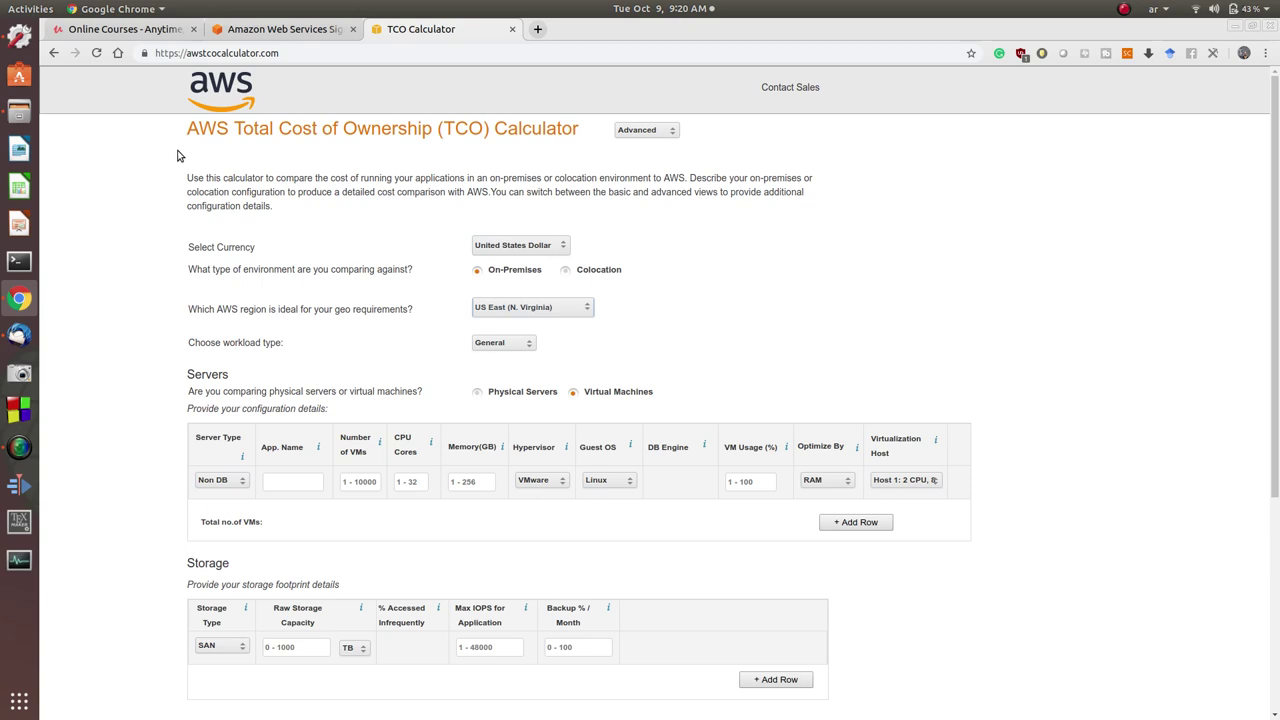
click(499, 344)
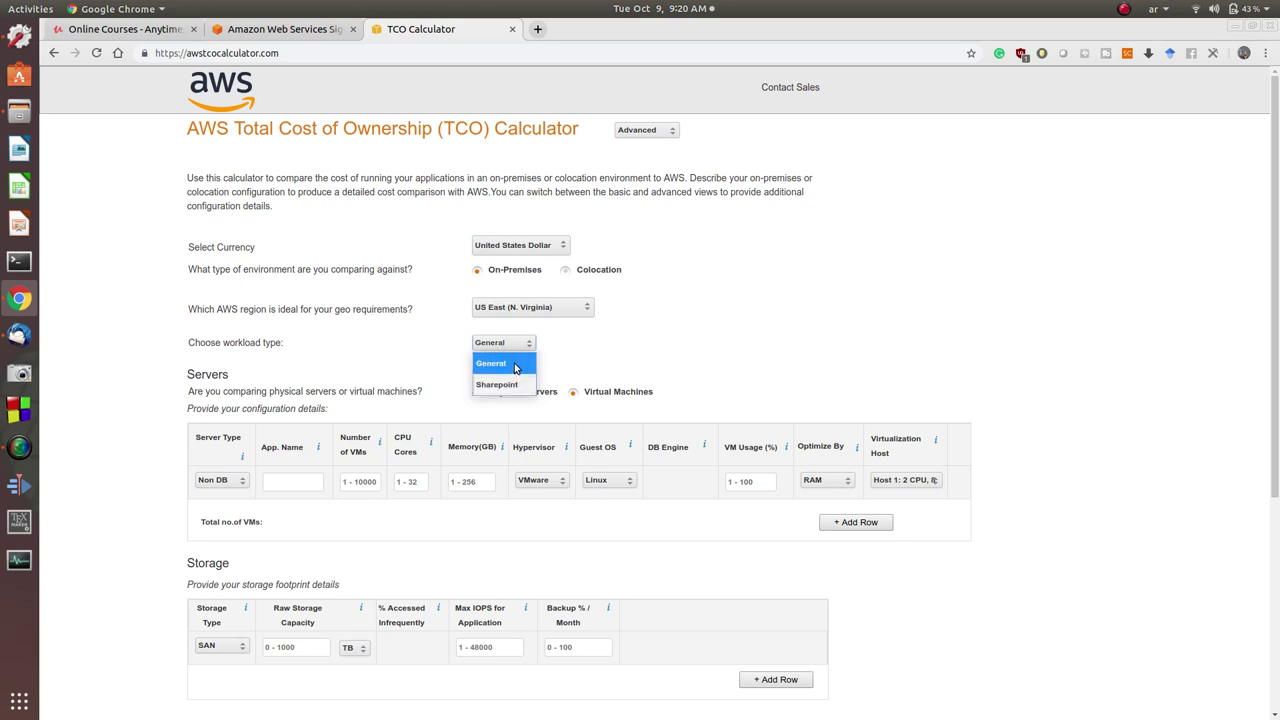
click(515, 366)
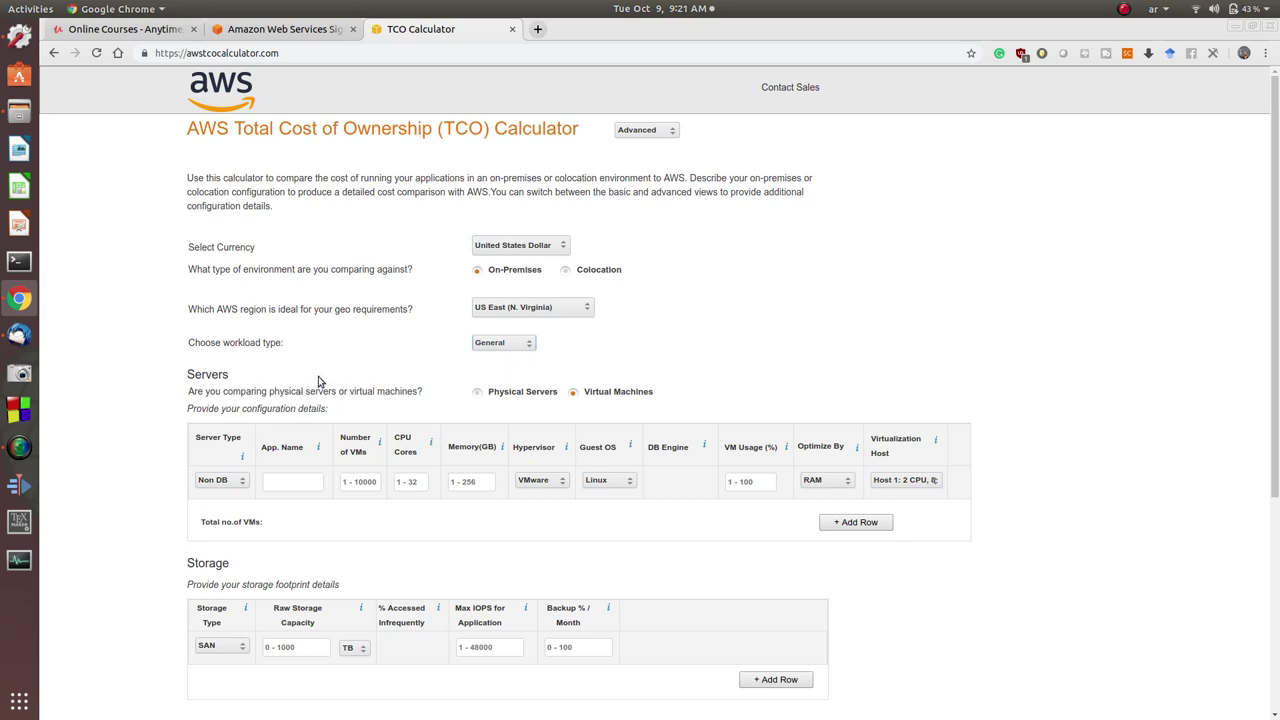
Compare against Physical Servers and set the server row's type to DB
click(479, 393)
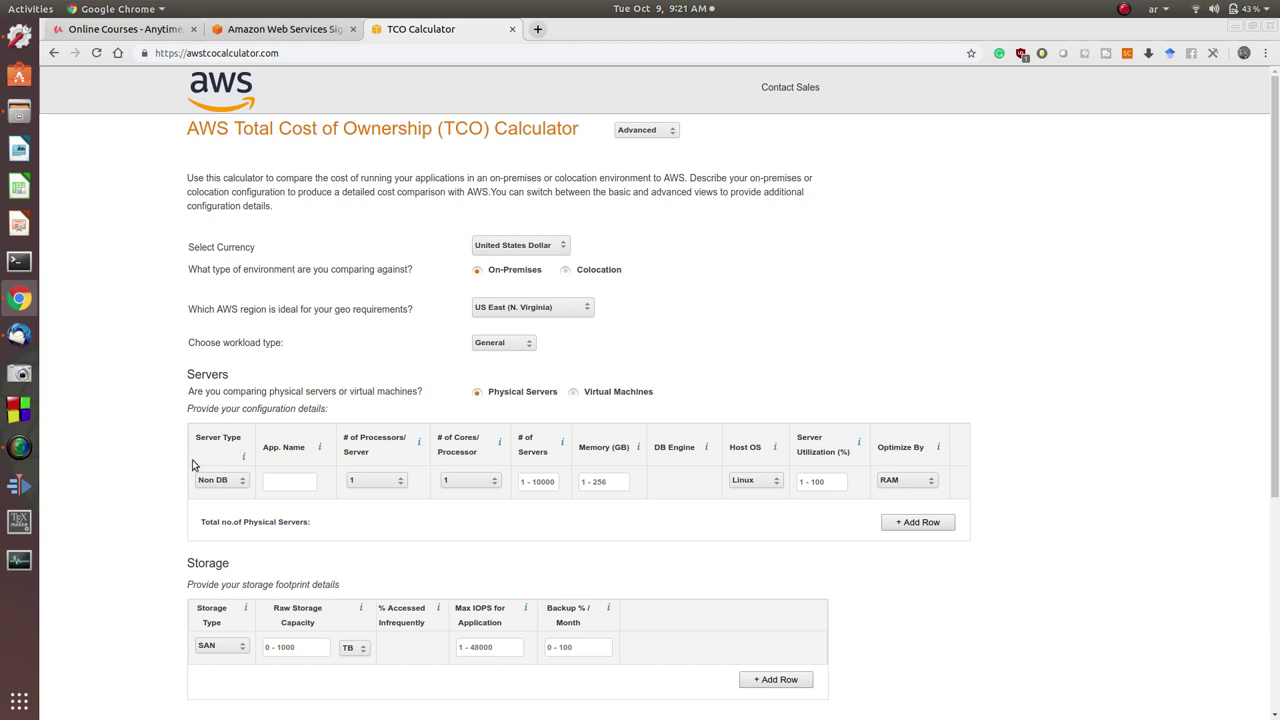
click(218, 482)
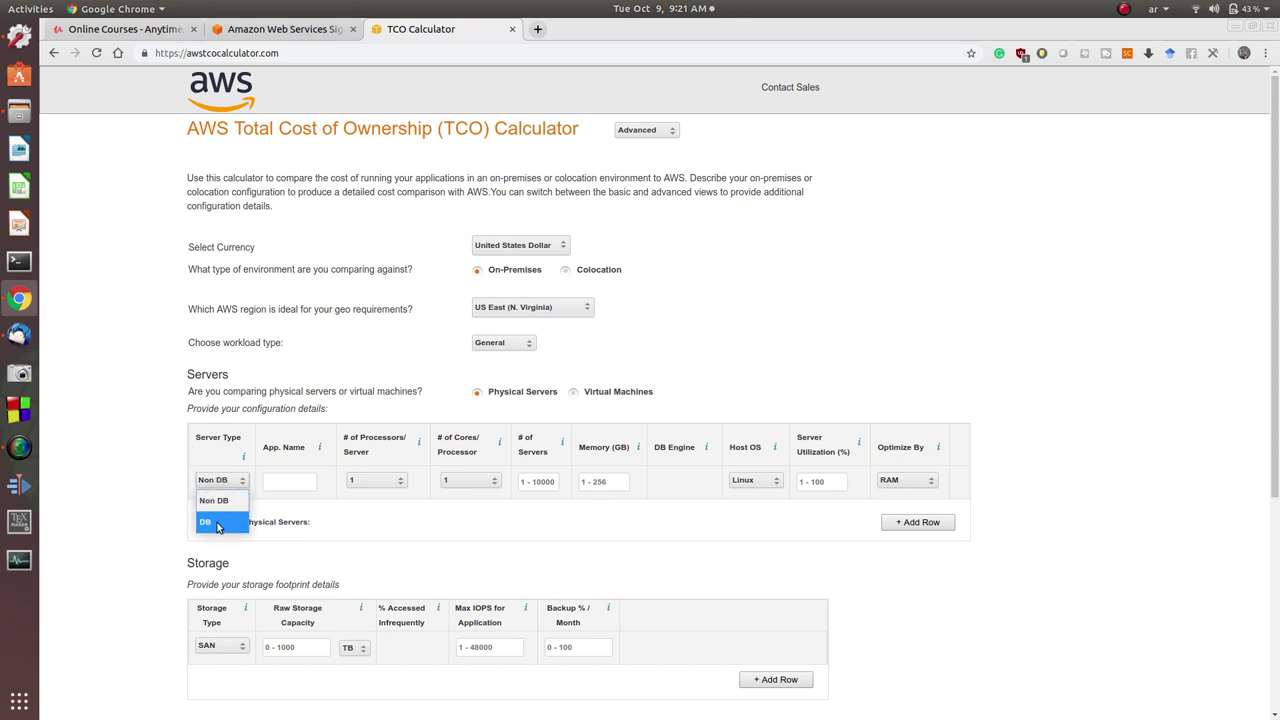
click(218, 527)
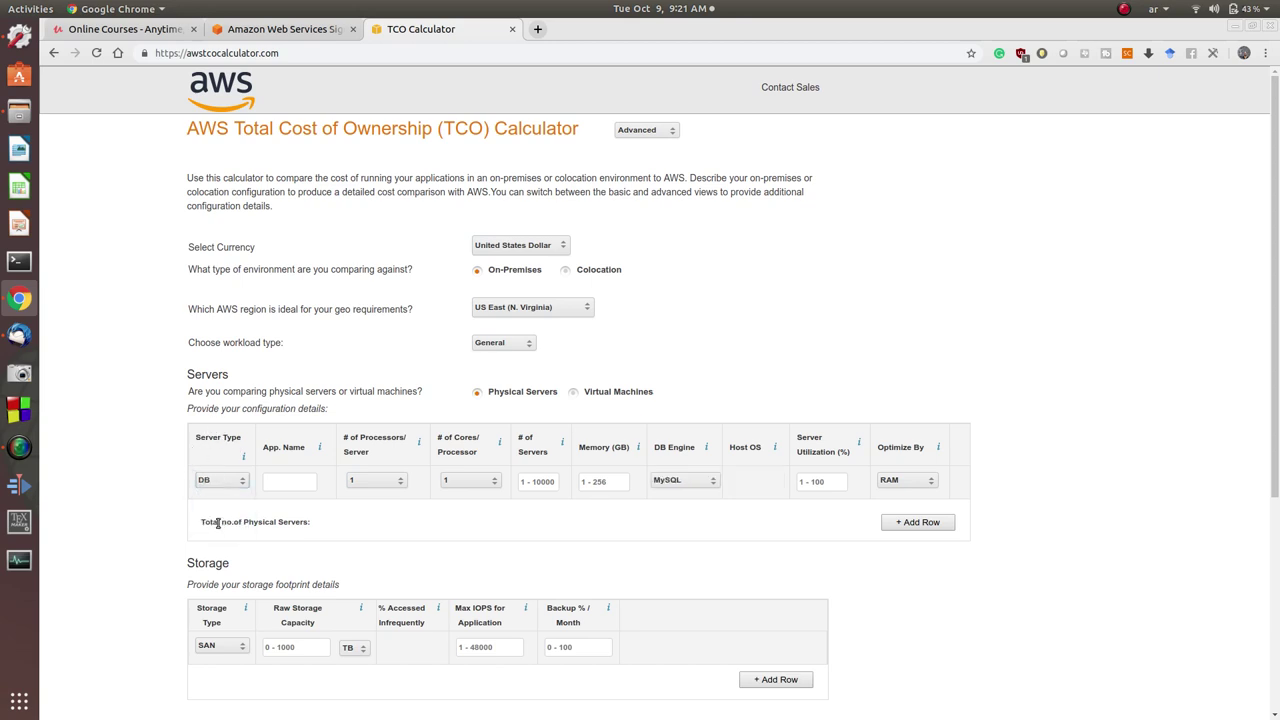
Enter "file server" as the application name in the server row
click(284, 481)
text(Test)
key(BackSpace)
key(BackSpace)
key(BackSpace)
key(BackSpace)
key(super+space)
text(file server)
Configure the server row with 2 processors per server, 4 cores per processor, 5 servers and 256 GB of memory
click(375, 483)
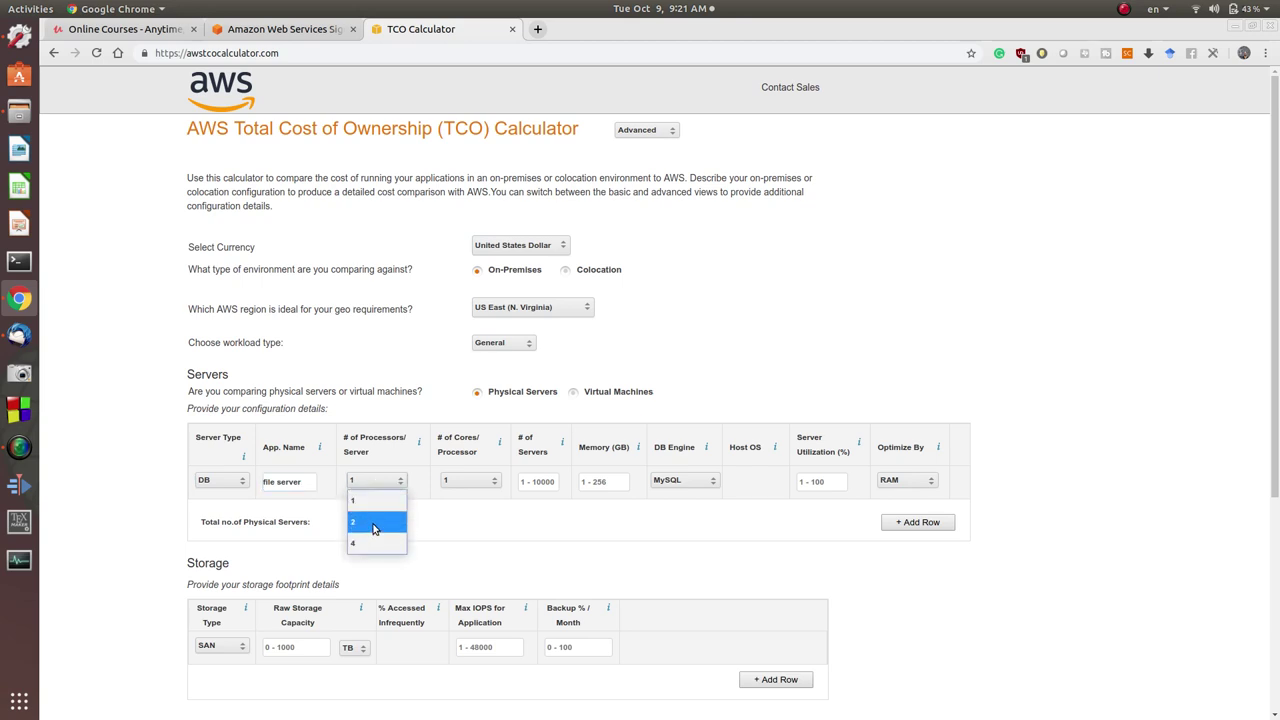
click(379, 523)
click(473, 484)
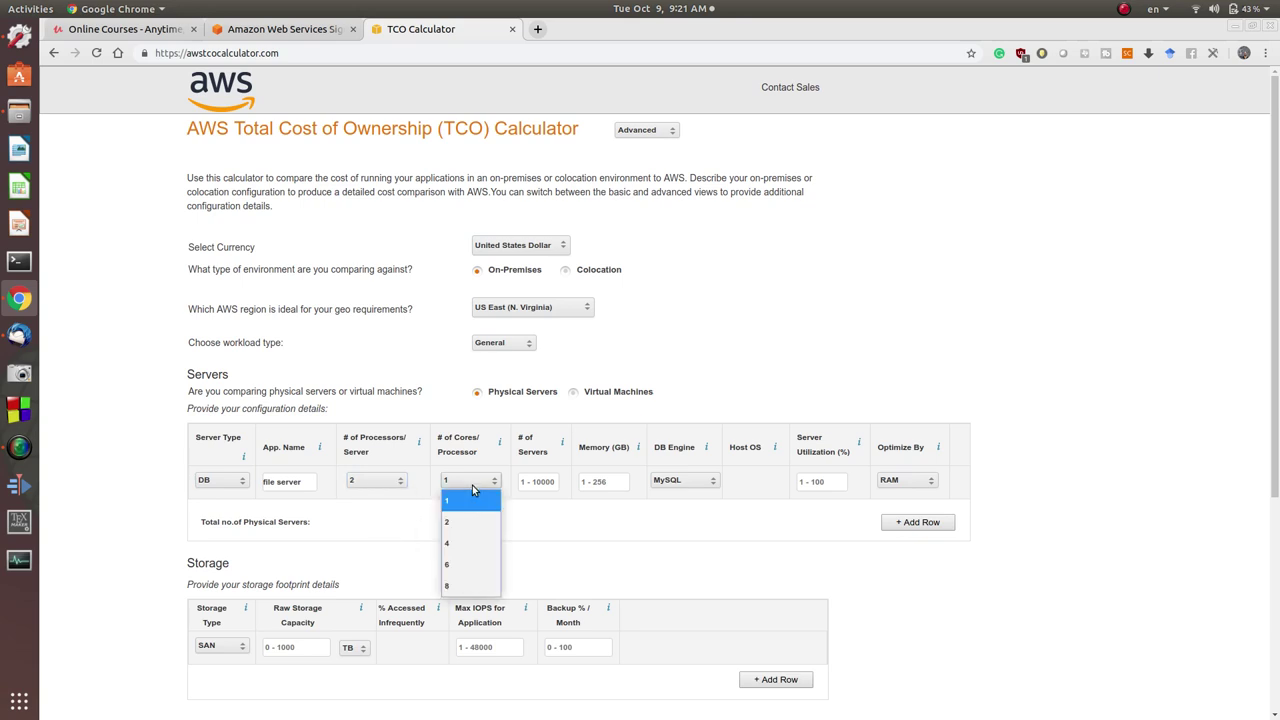
click(475, 544)
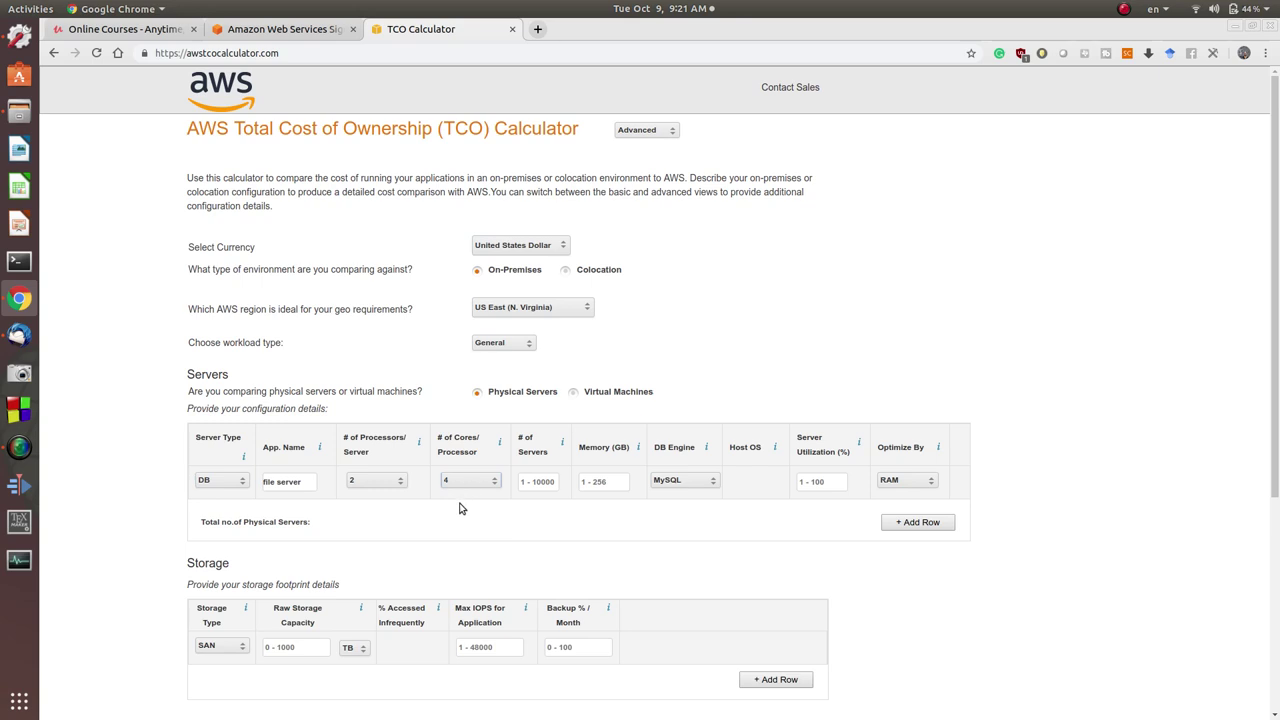
click(541, 481)
text(5)
click(601, 482)
text(256)
Set the server row's DB engine to SQL Server (BYOL), its utilization to 80% and its optimization to CPU
click(677, 482)
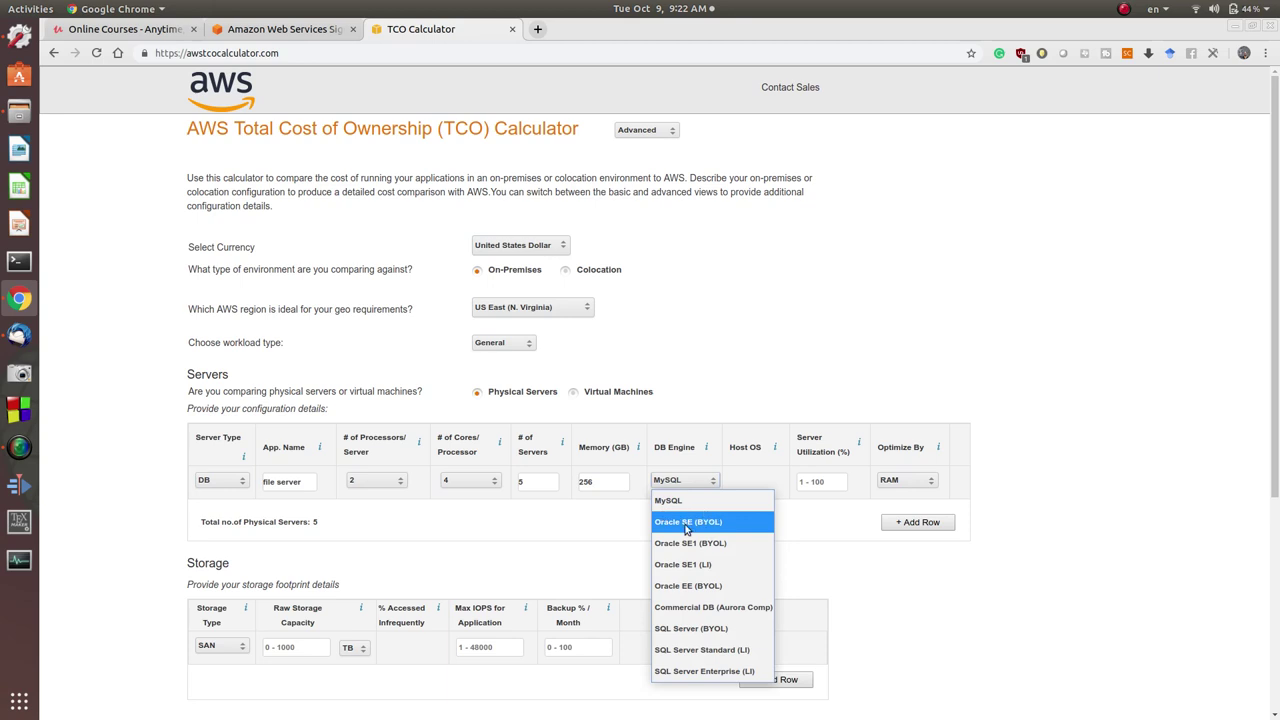
click(681, 627)
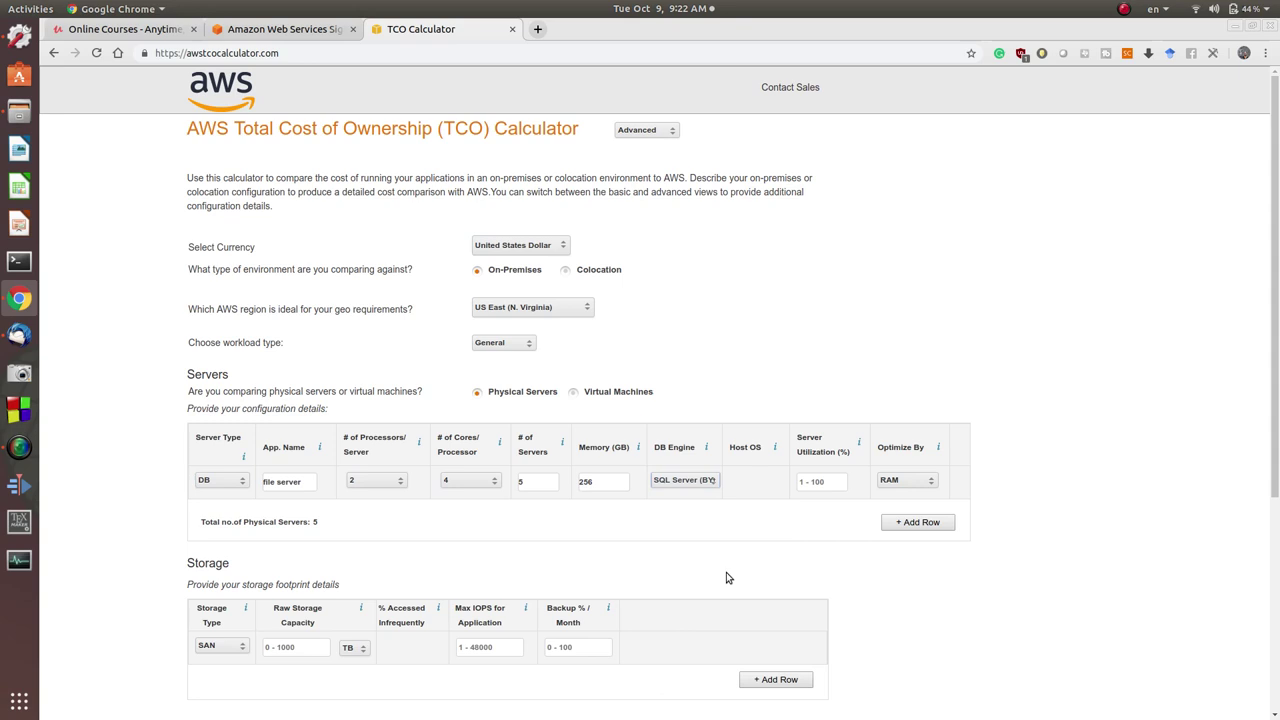
click(819, 482)
text(80)
click(897, 481)
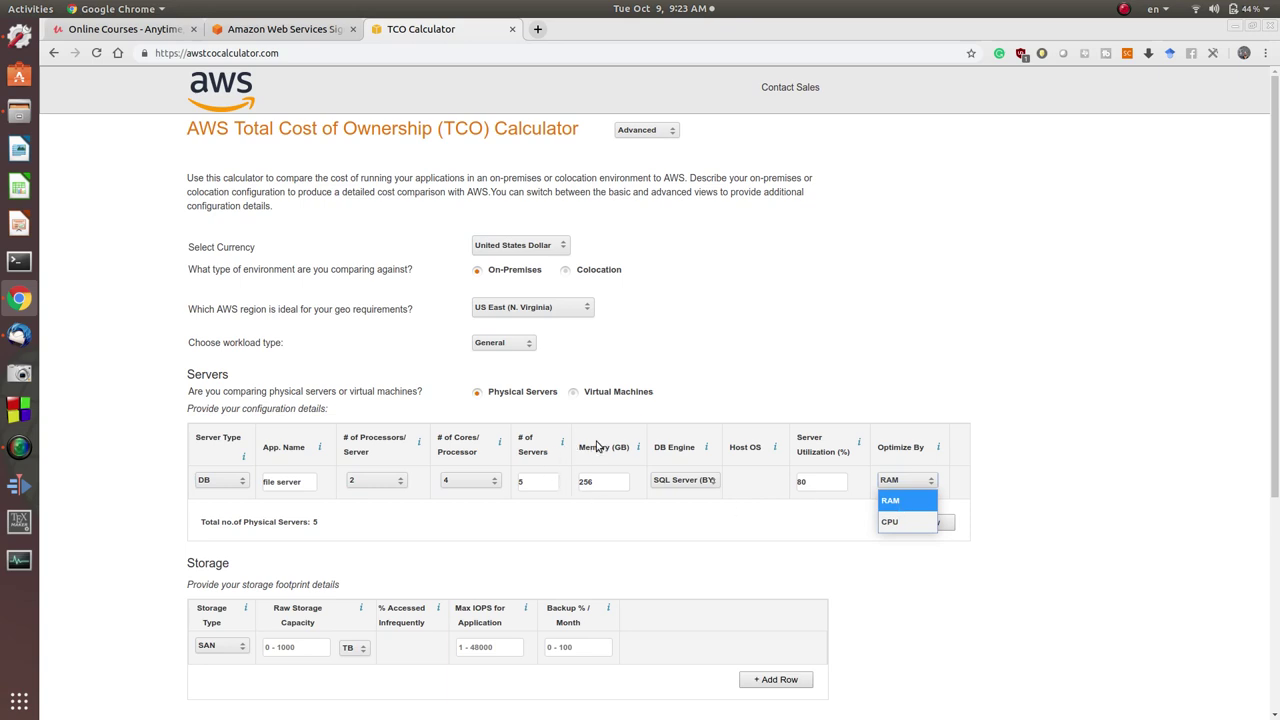
click(908, 524)
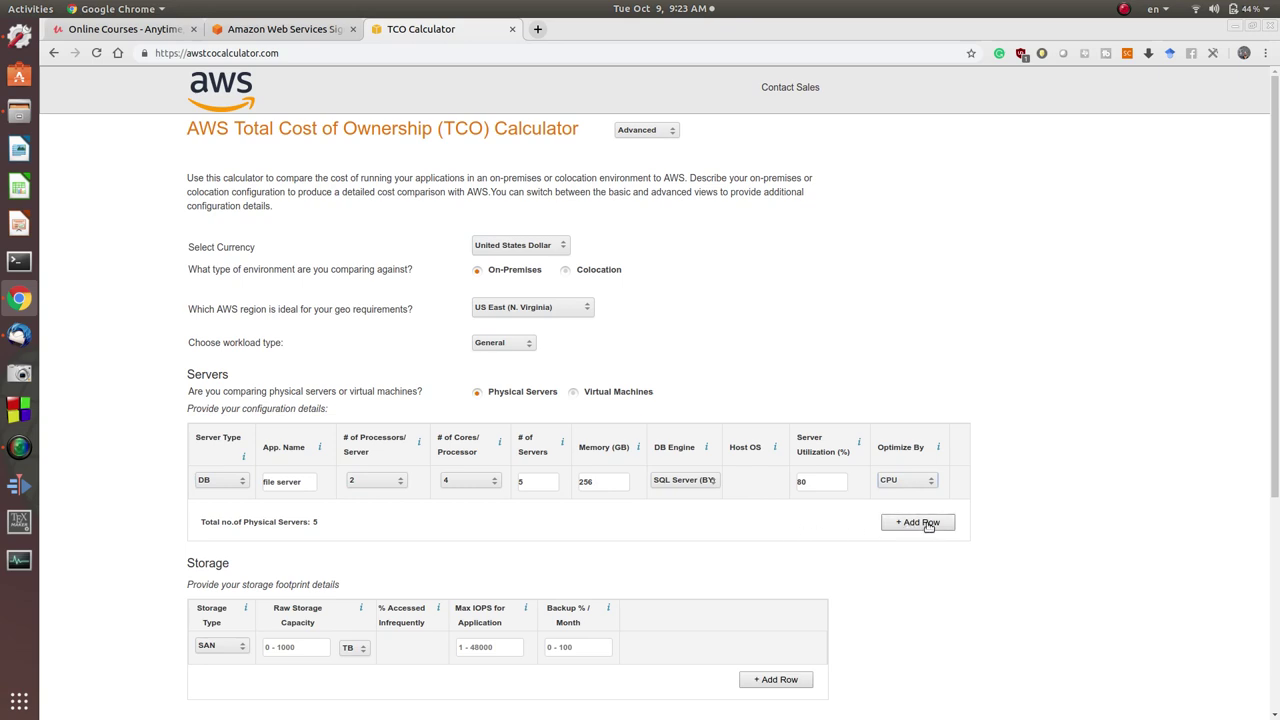
click(929, 523)
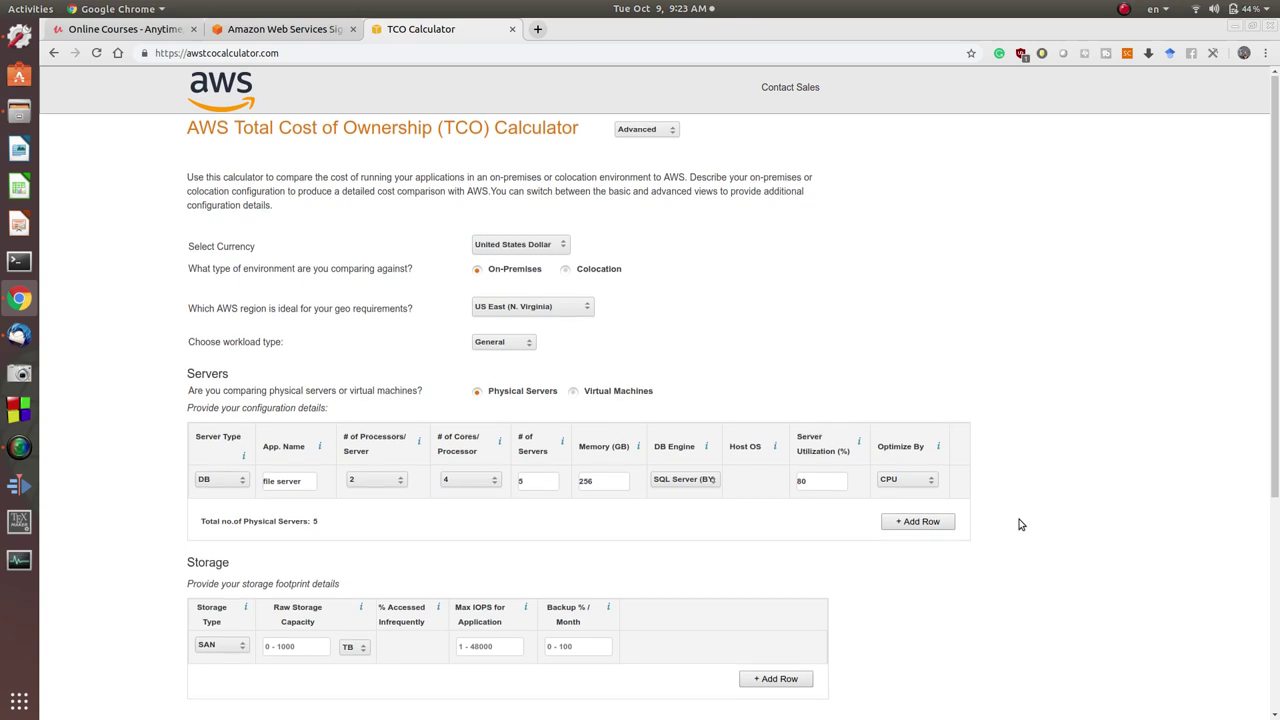
Set the storage row to type SAN with a raw capacity of 10 TB
scroll(1022, 523, down, 5)
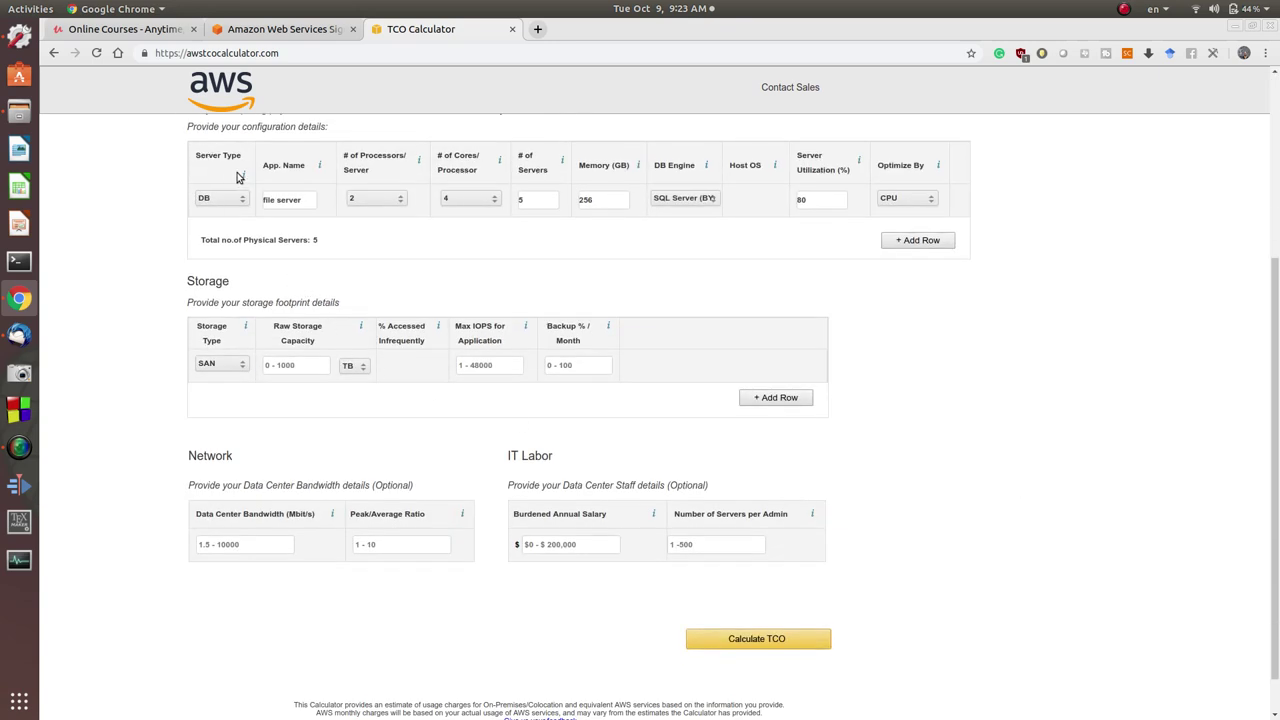
click(203, 366)
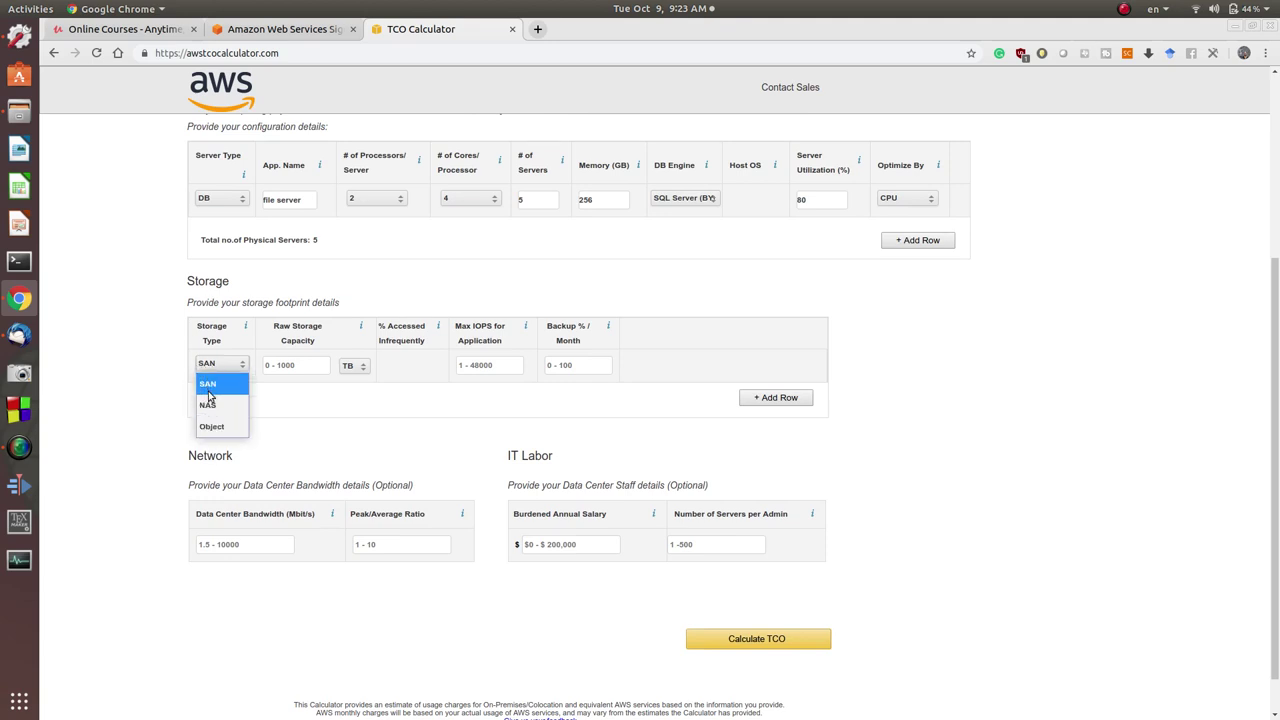
click(214, 386)
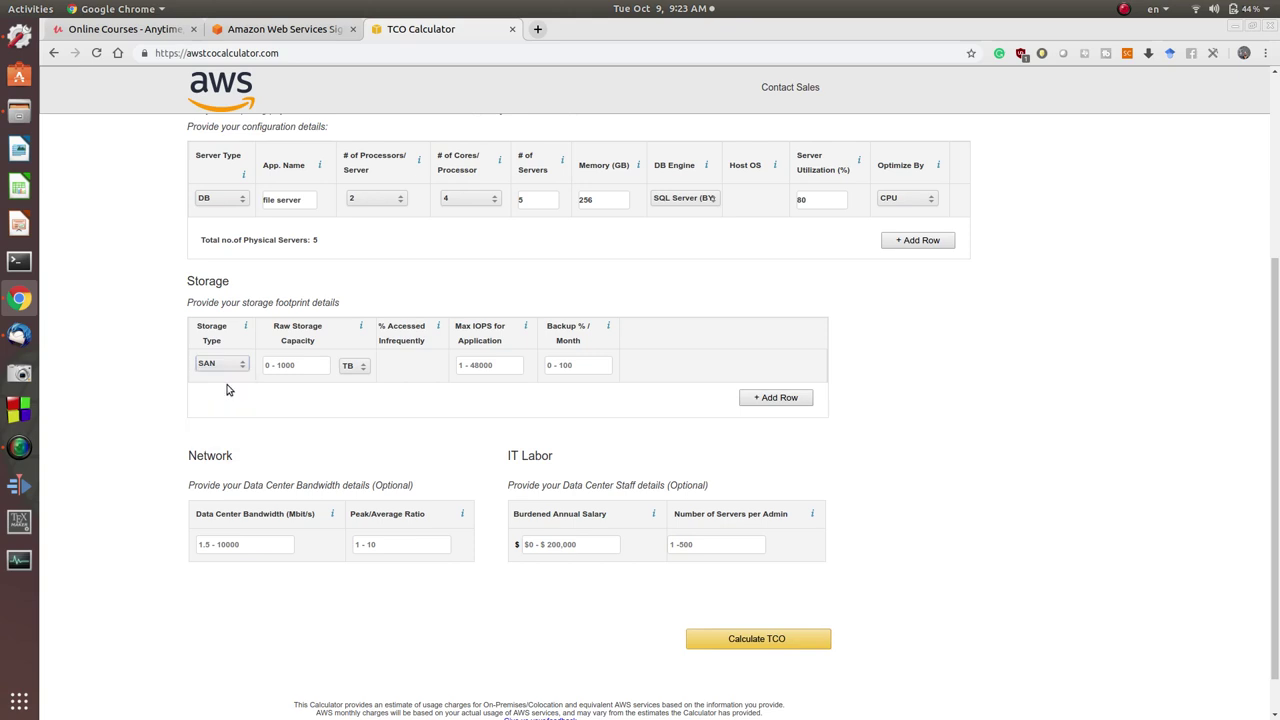
click(311, 365)
text(10)
Try a max IOPS of 100000 for the SAN storage row
click(487, 365)
text(100)
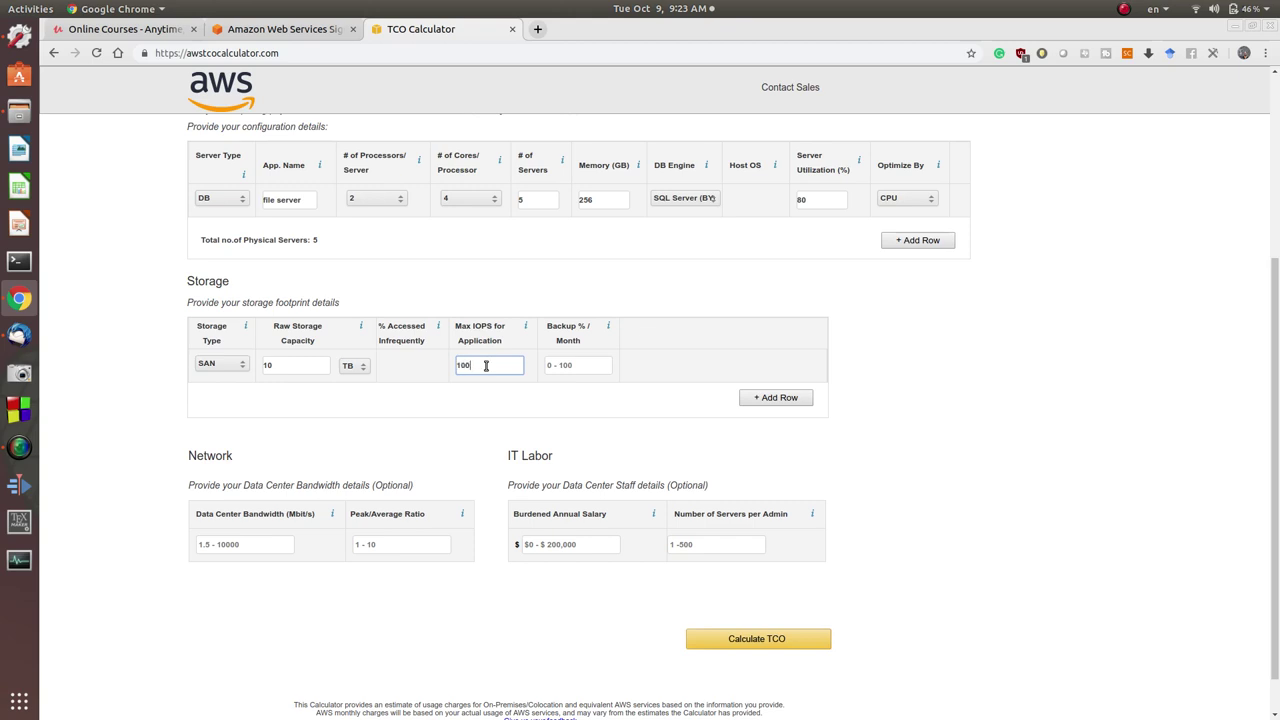
text(000)
Set the SAN row's monthly backup to 30% and keep it as the only storage row
click(584, 368)
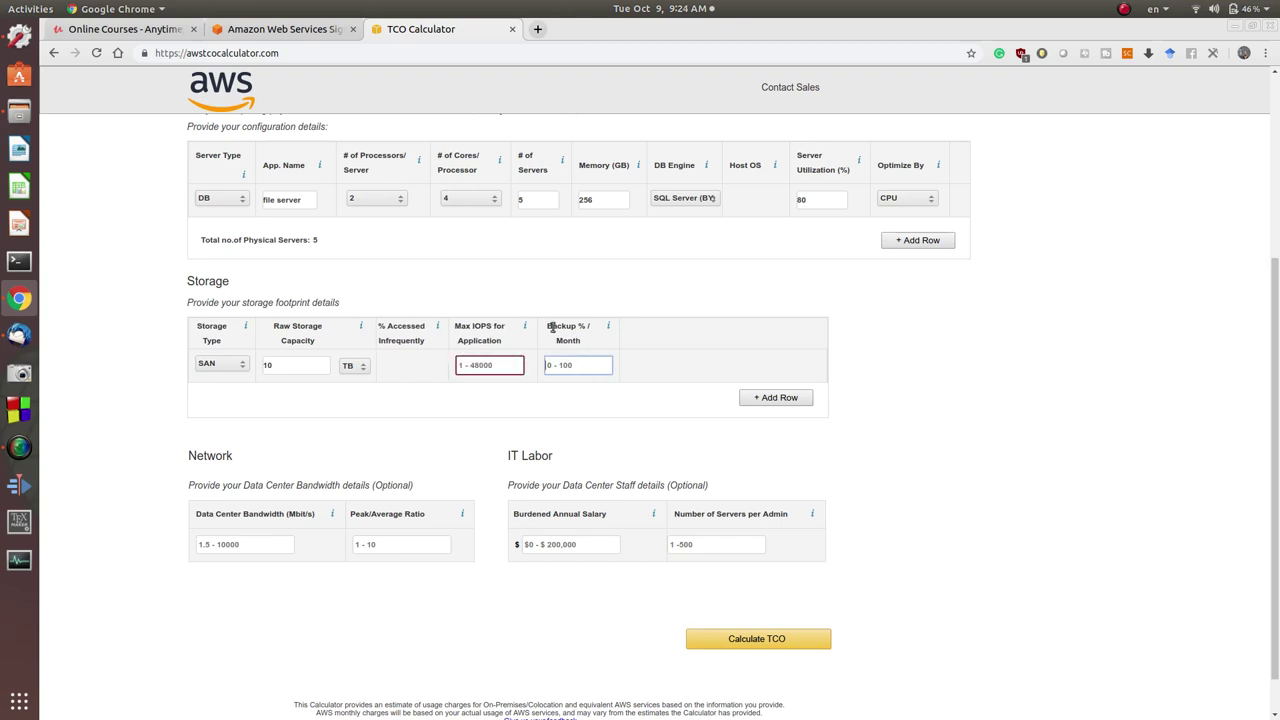
mouse_move(609, 330)
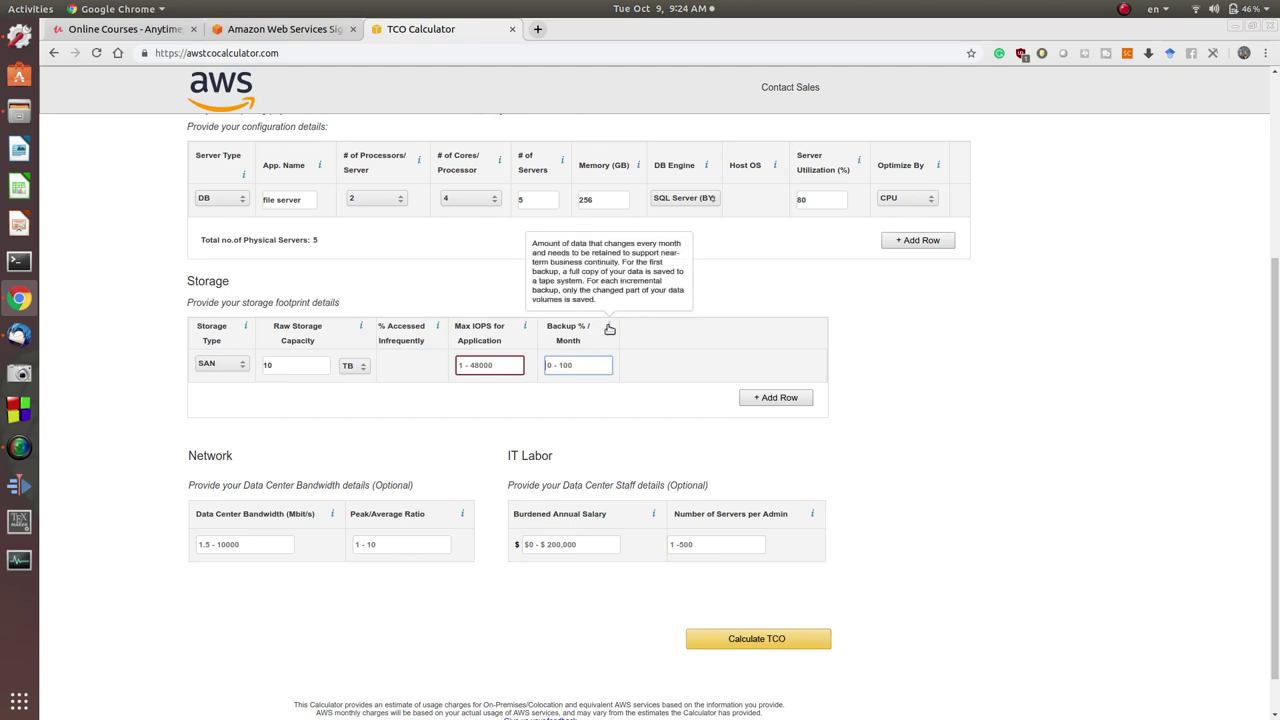
text(30)
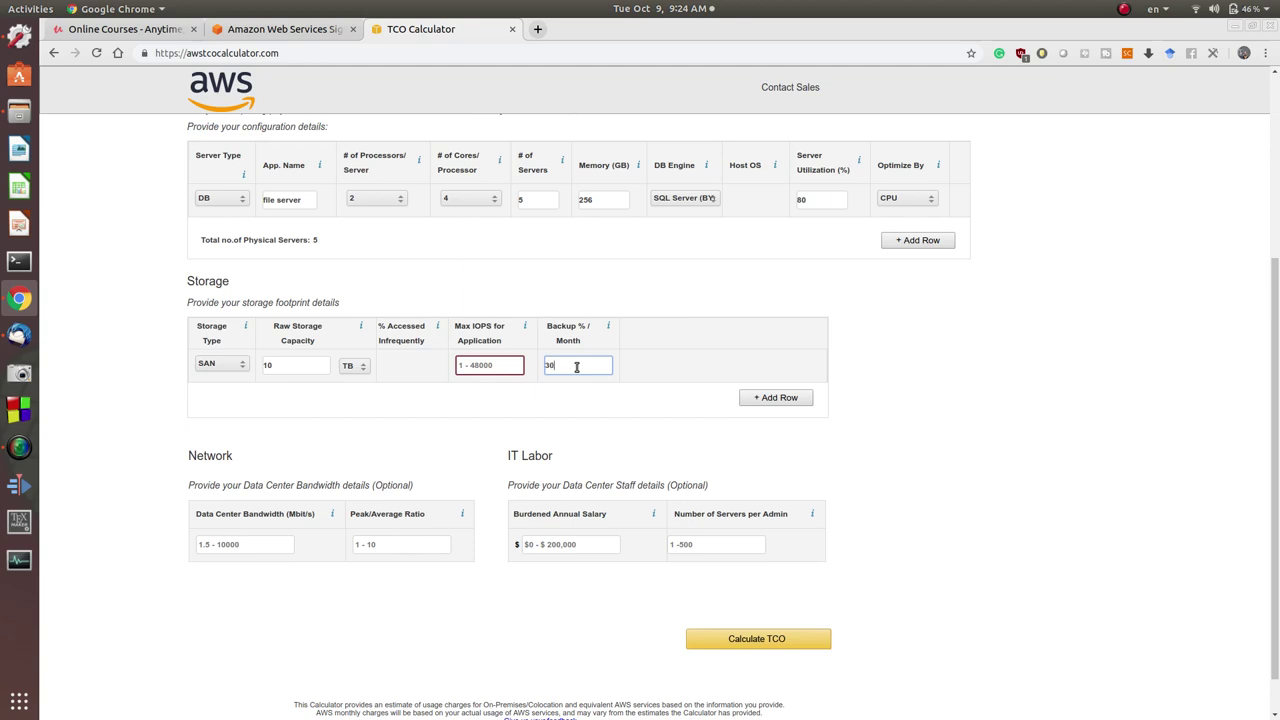
click(789, 399)
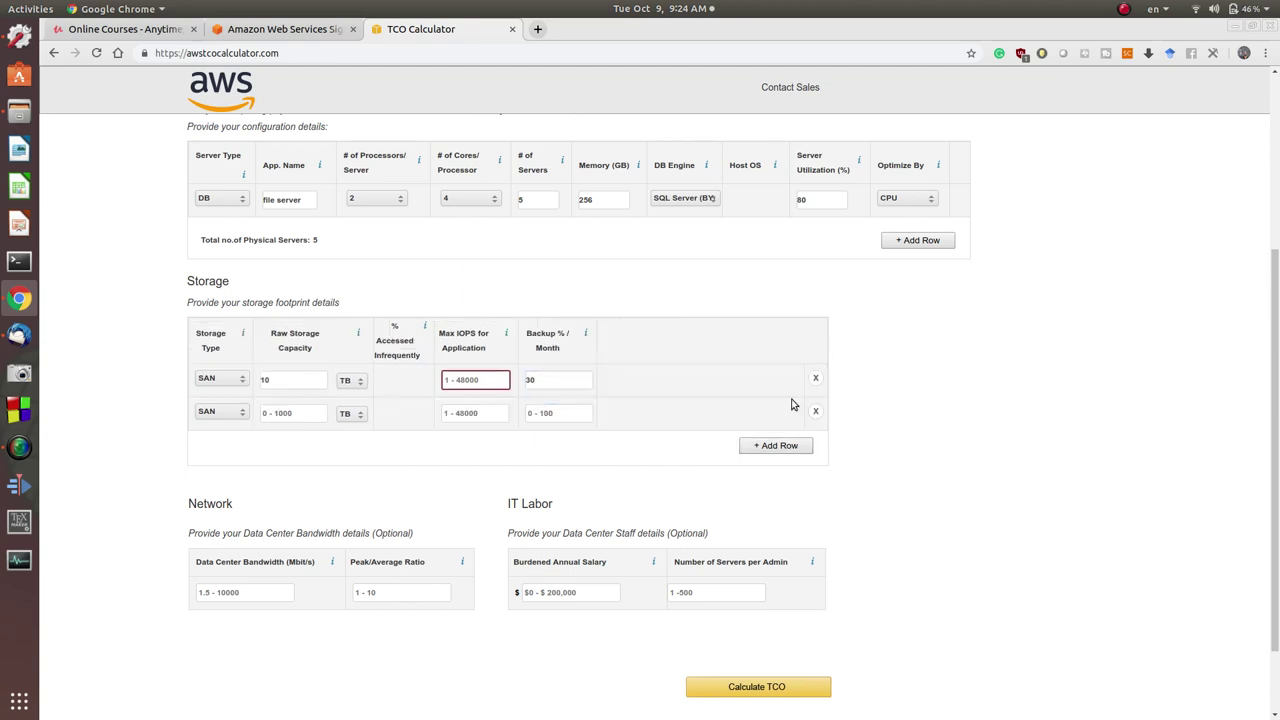
click(814, 412)
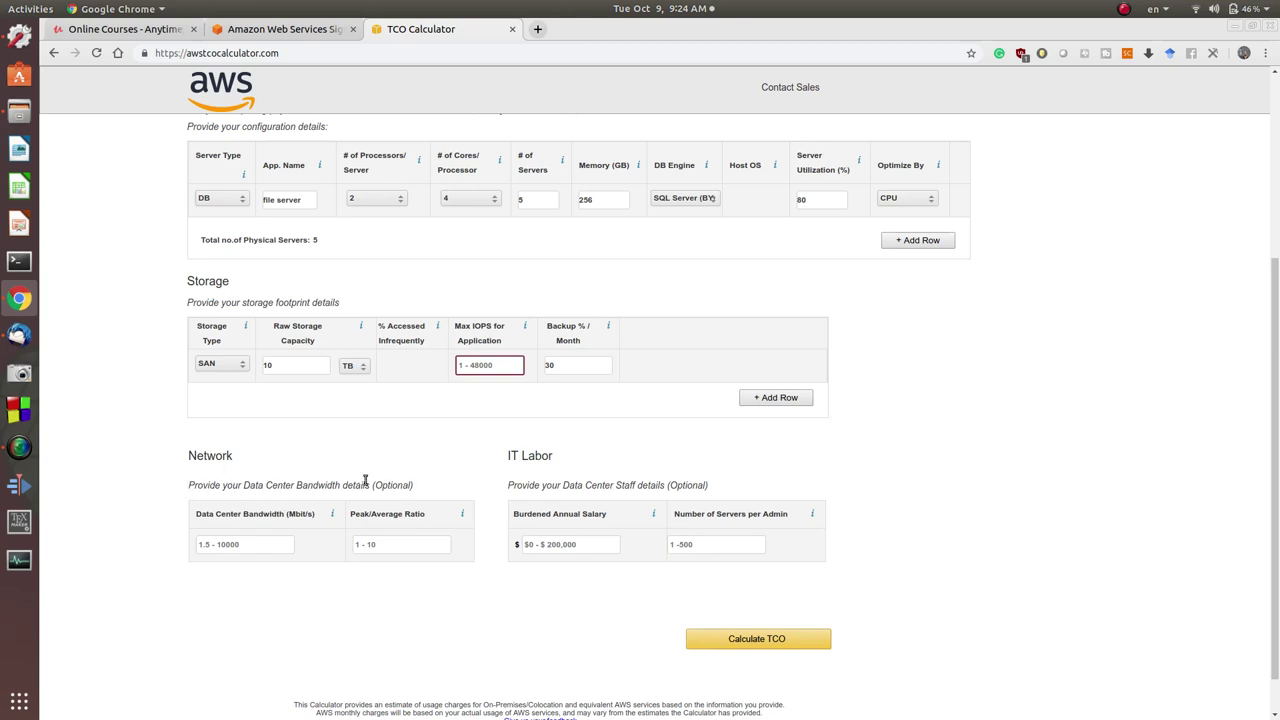
Enter a data center bandwidth of 100 Mbit/s and a peak/average ratio of 5 in the network details
click(231, 546)
text(100)
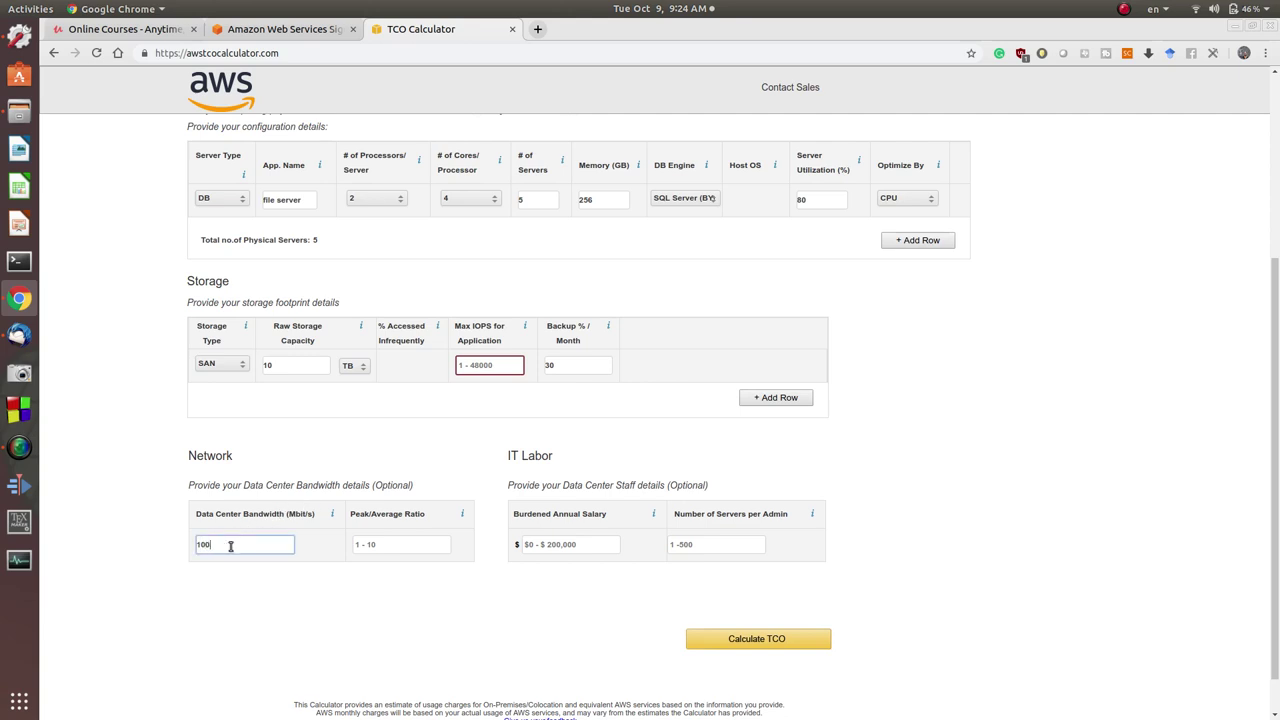
click(389, 543)
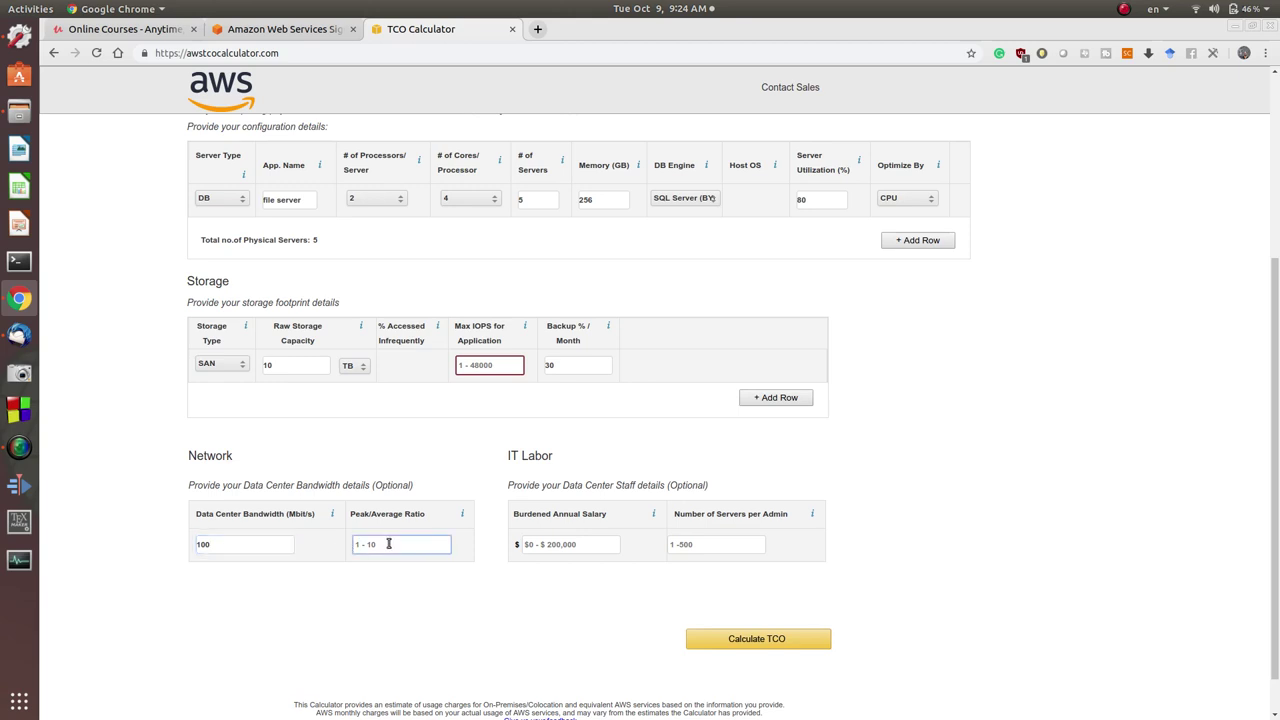
text(5)
mouse_move(463, 517)
Enter a burdened annual salary of $50,000 and 5 servers per admin in the IT labor details
click(569, 545)
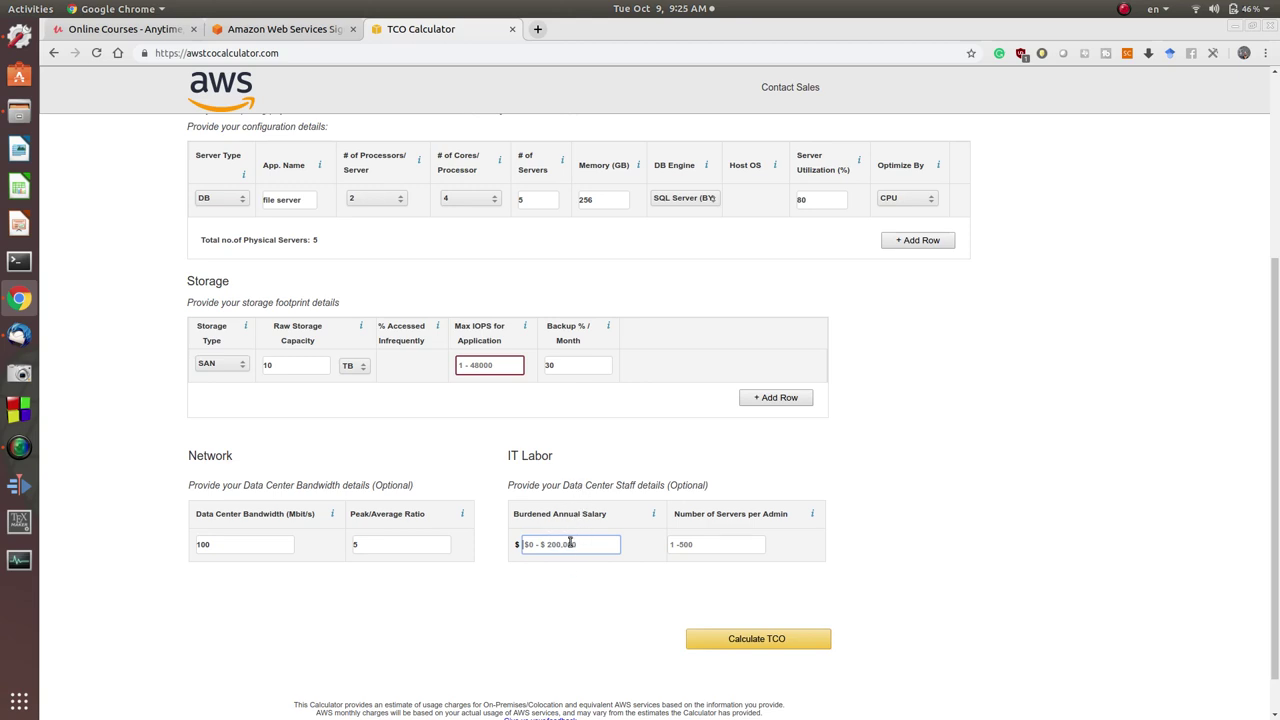
text(50000)
click(695, 545)
text(5)
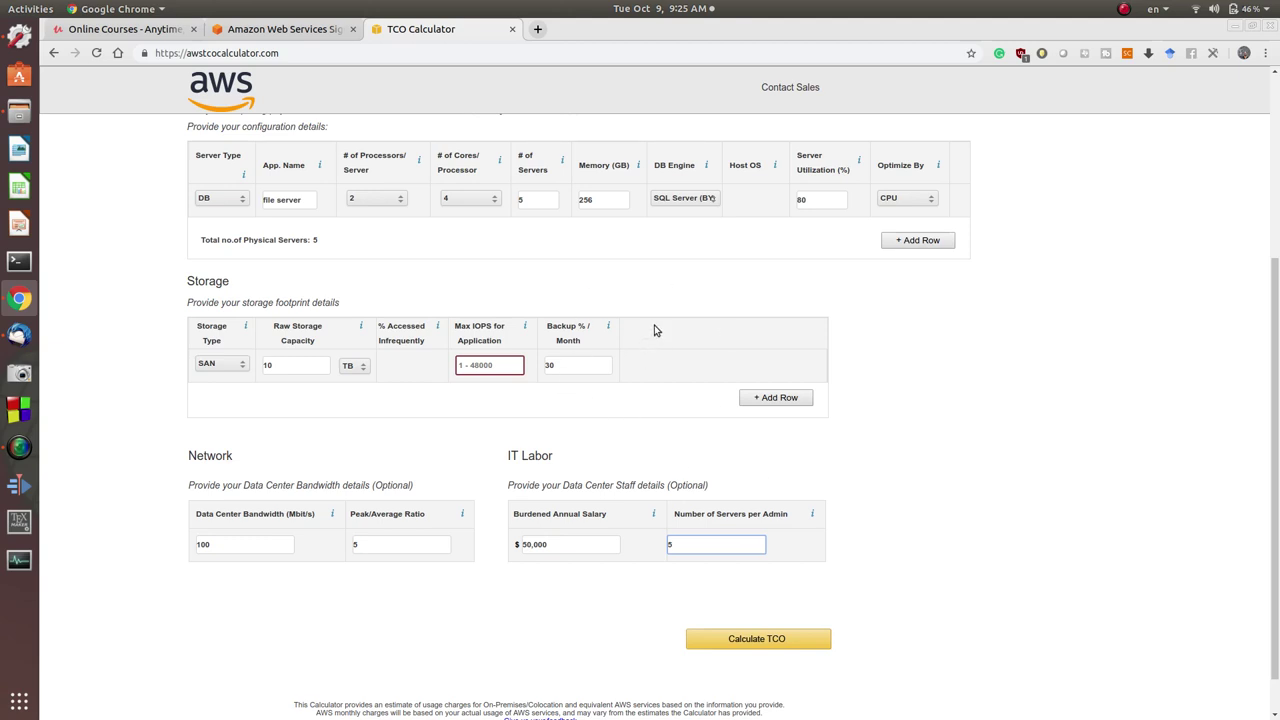
Set the SAN storage row's max IOPS to 20000 and calculate the TCO
click(483, 366)
text(20000)
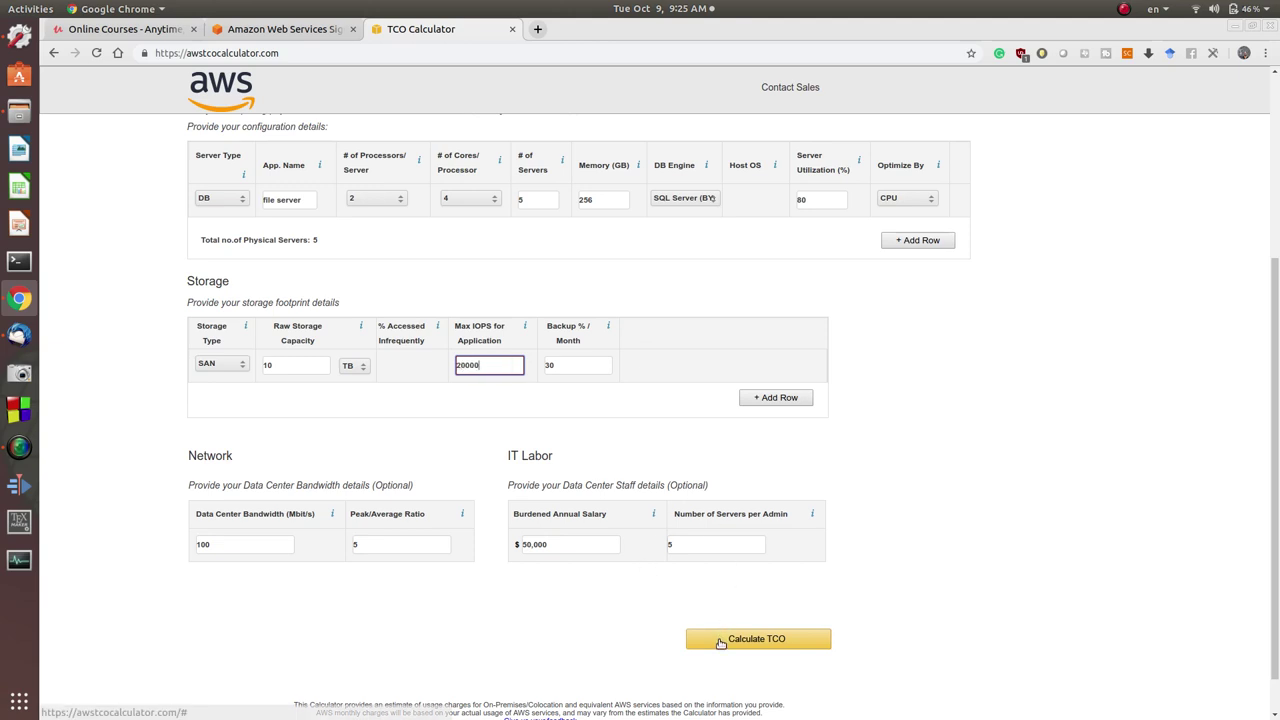
click(750, 644)
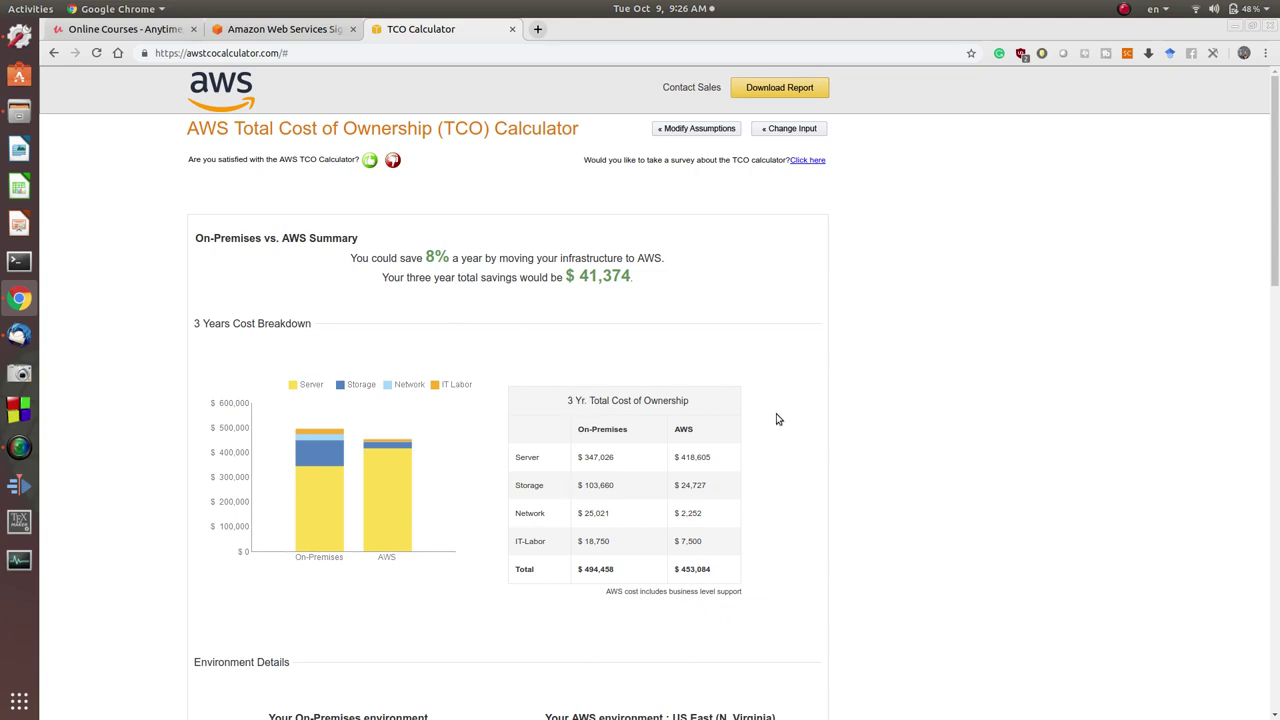
Examine the report's three-year cost comparison, environment details and the server, storage and network cost breakdown charts
scroll(805, 530, down, 3)
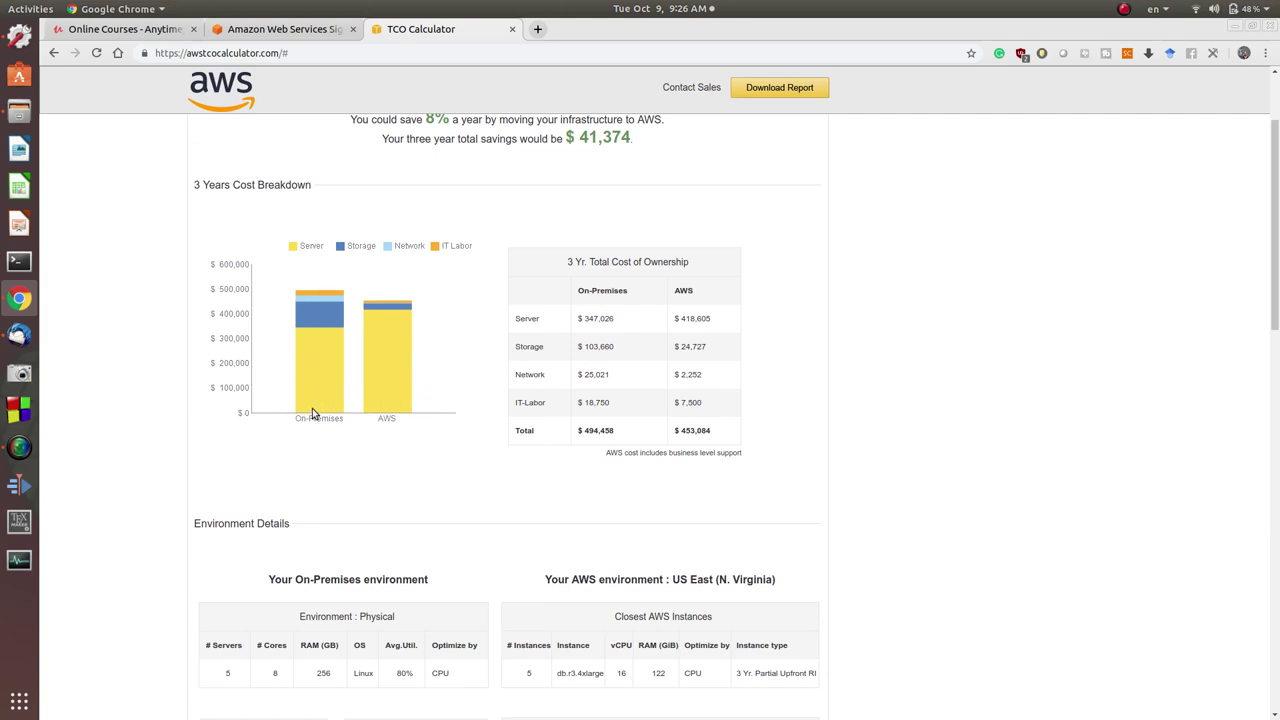
scroll(957, 449, down, 3)
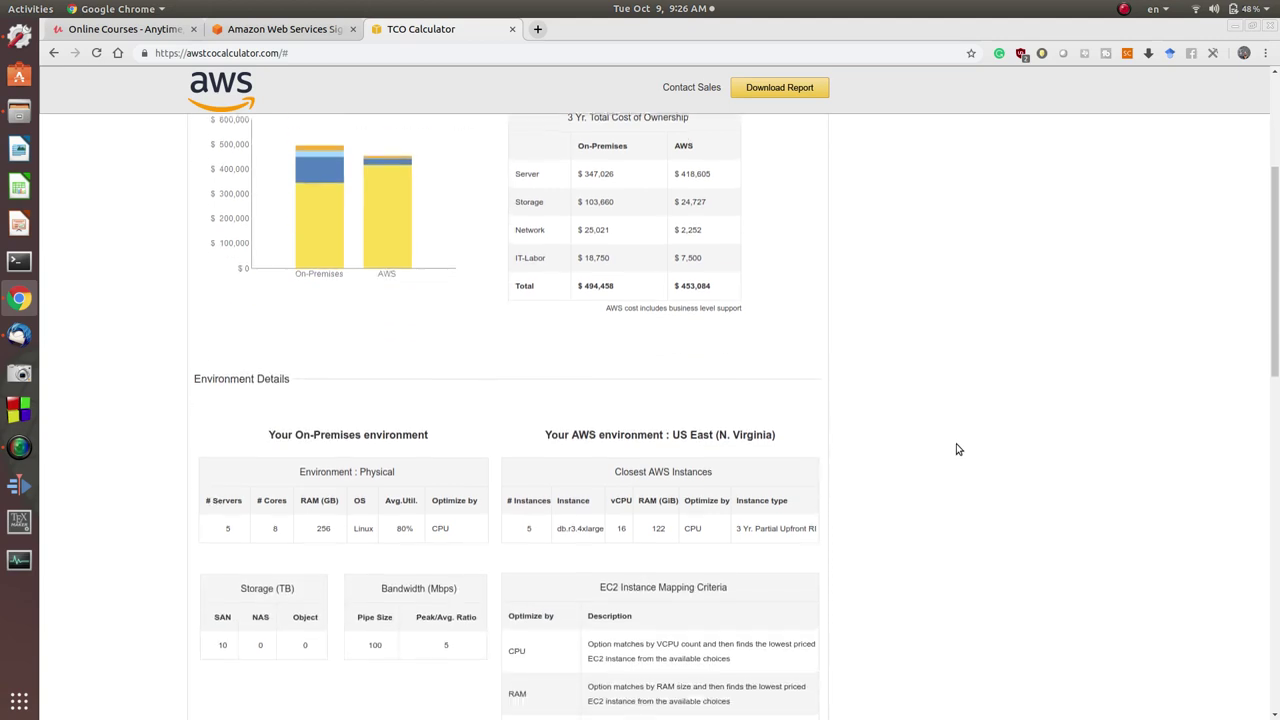
scroll(957, 449, down, 2)
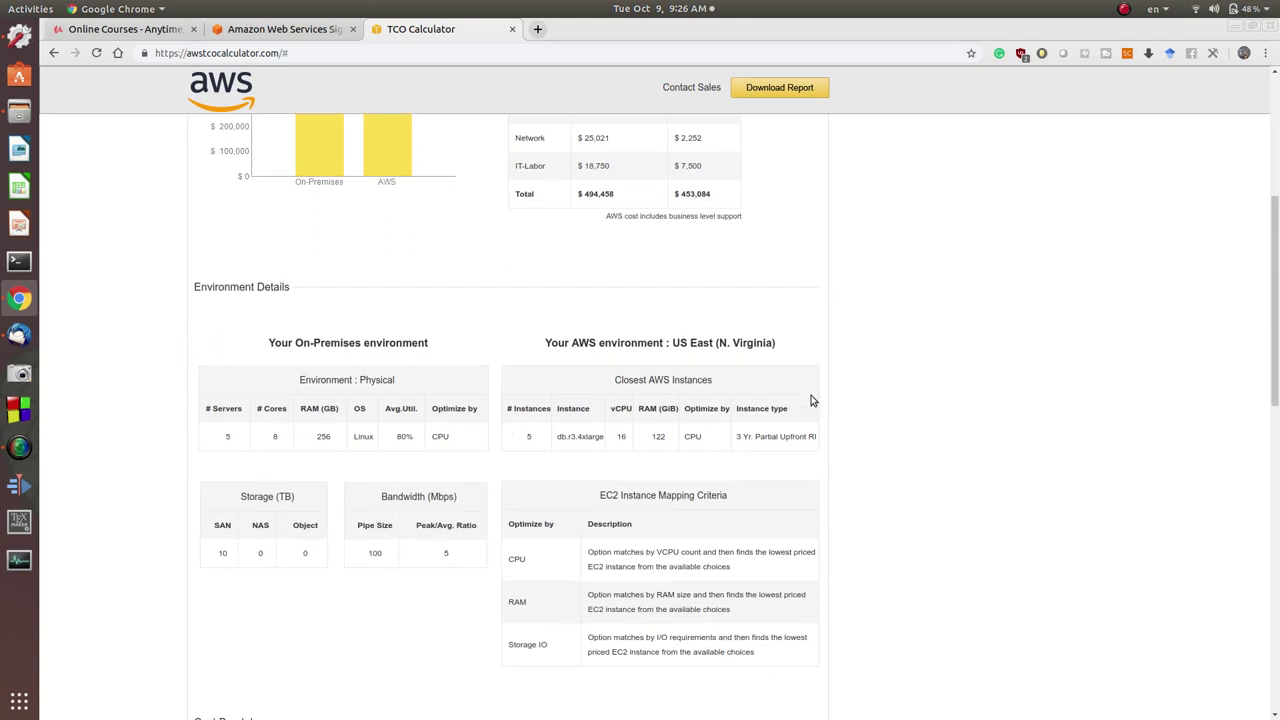
scroll(880, 435, down, 9)
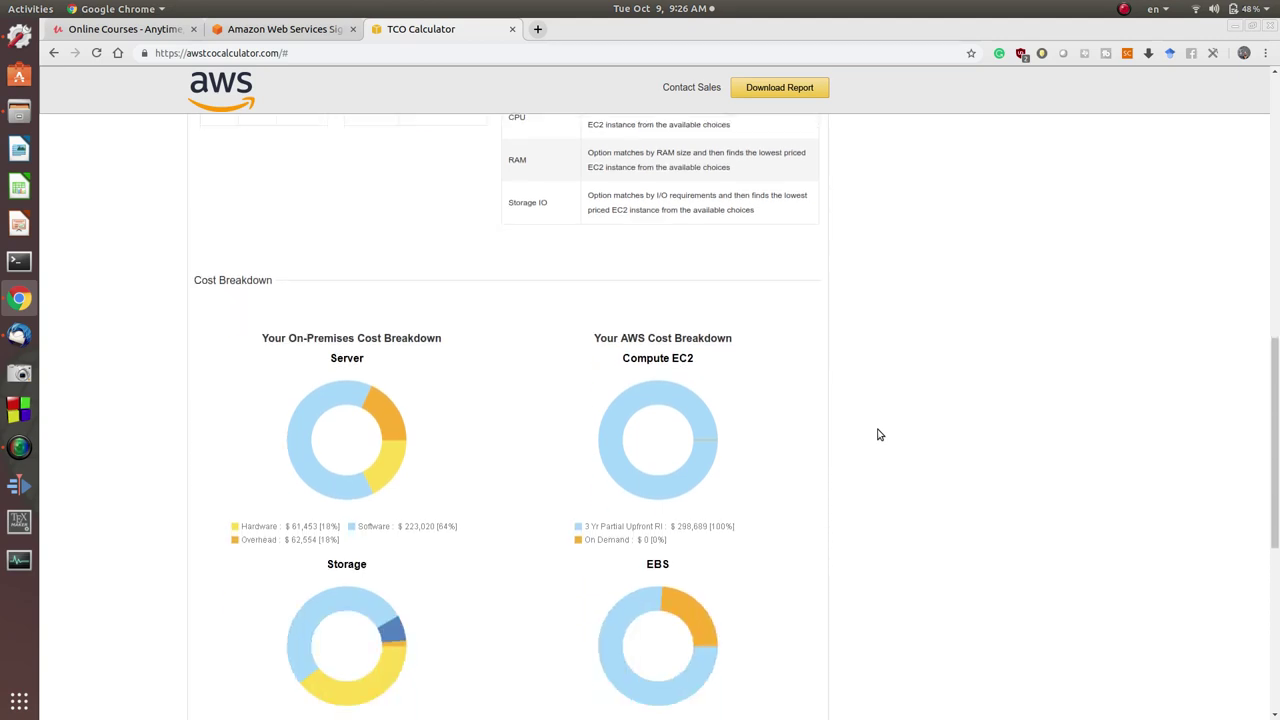
scroll(880, 435, down, 1)
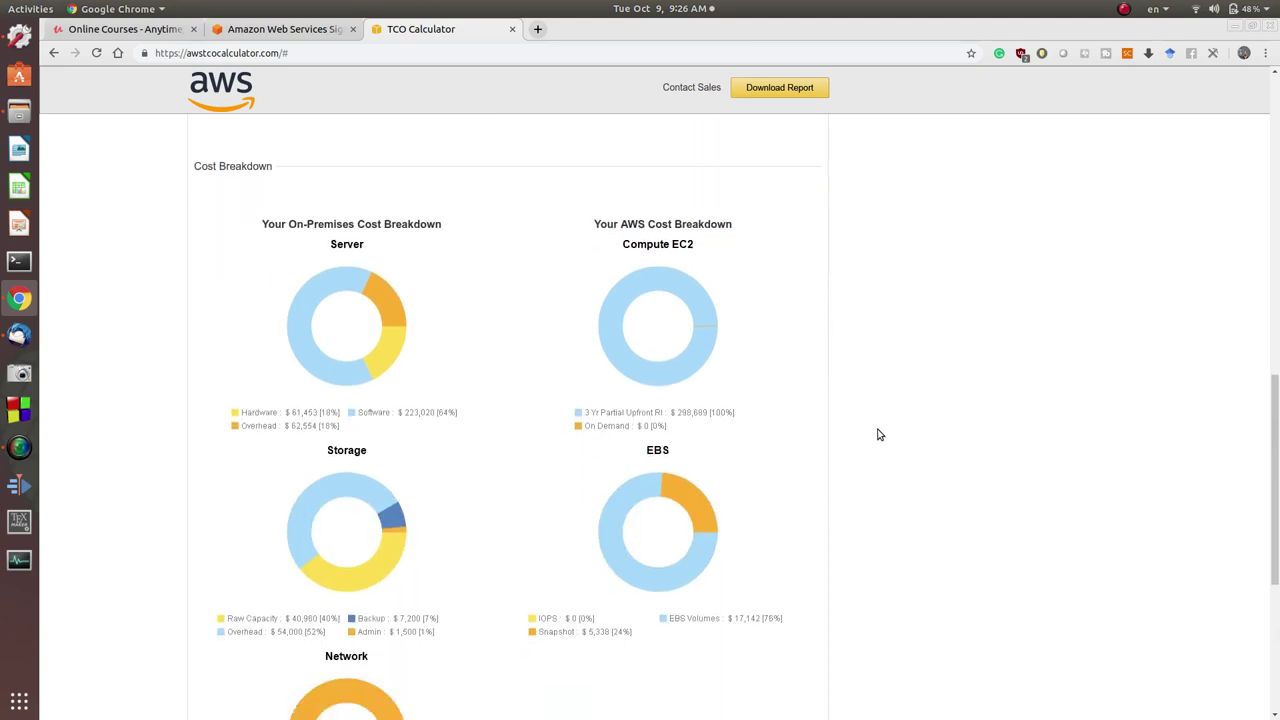
scroll(879, 434, down, 5)
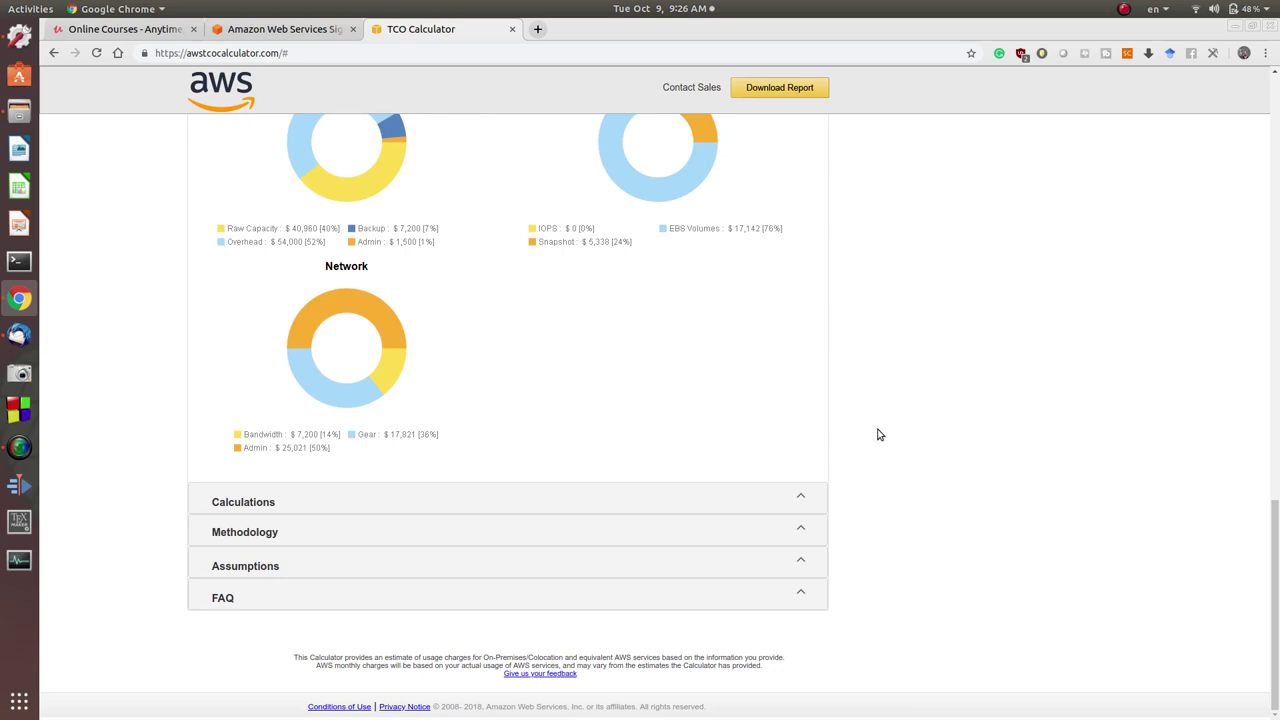
Expand the Calculations section and review the server, storage, network, IT labor and AWS support costs
click(806, 497)
scroll(985, 503, down, 3)
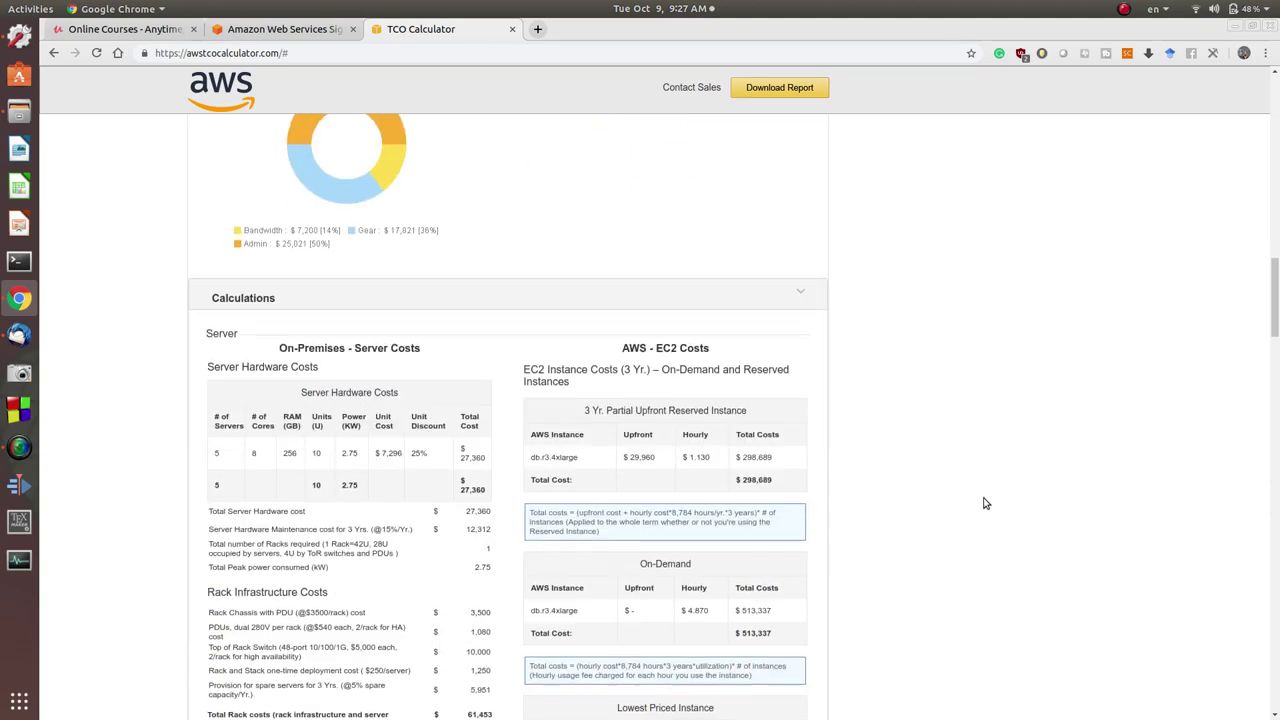
scroll(985, 503, down, 3)
scroll(985, 503, down, 12)
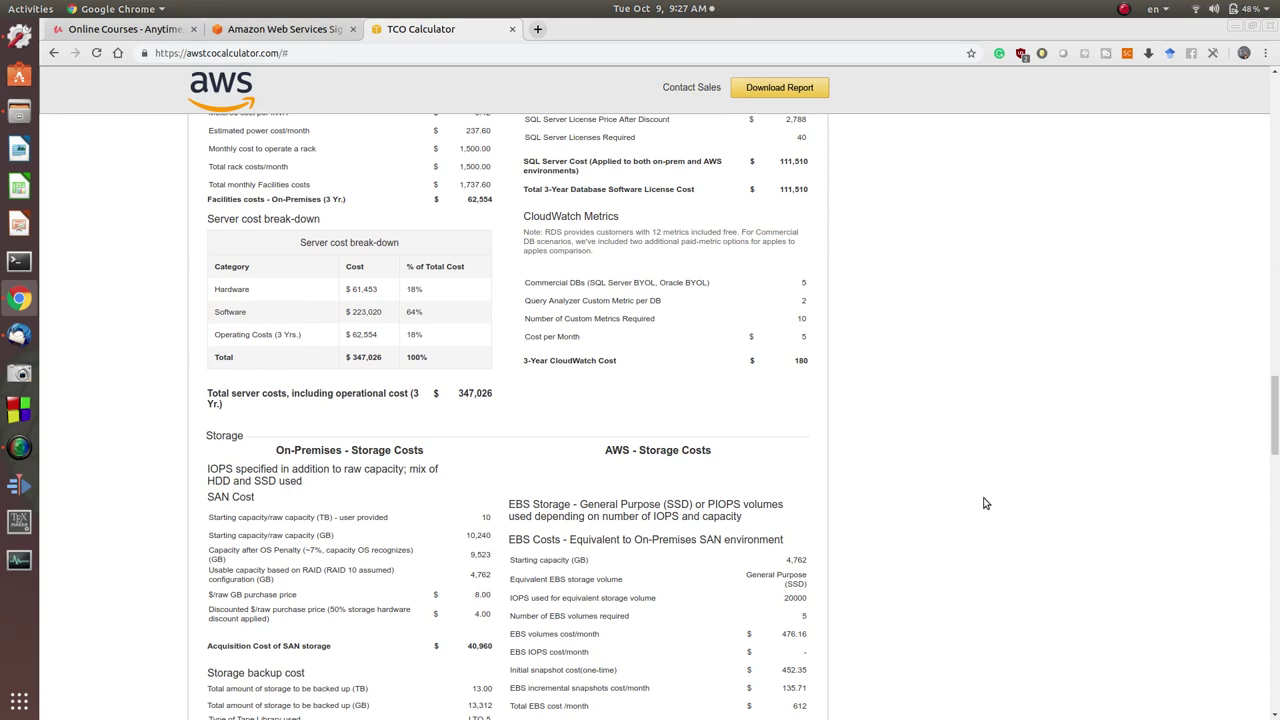
scroll(985, 503, down, 2)
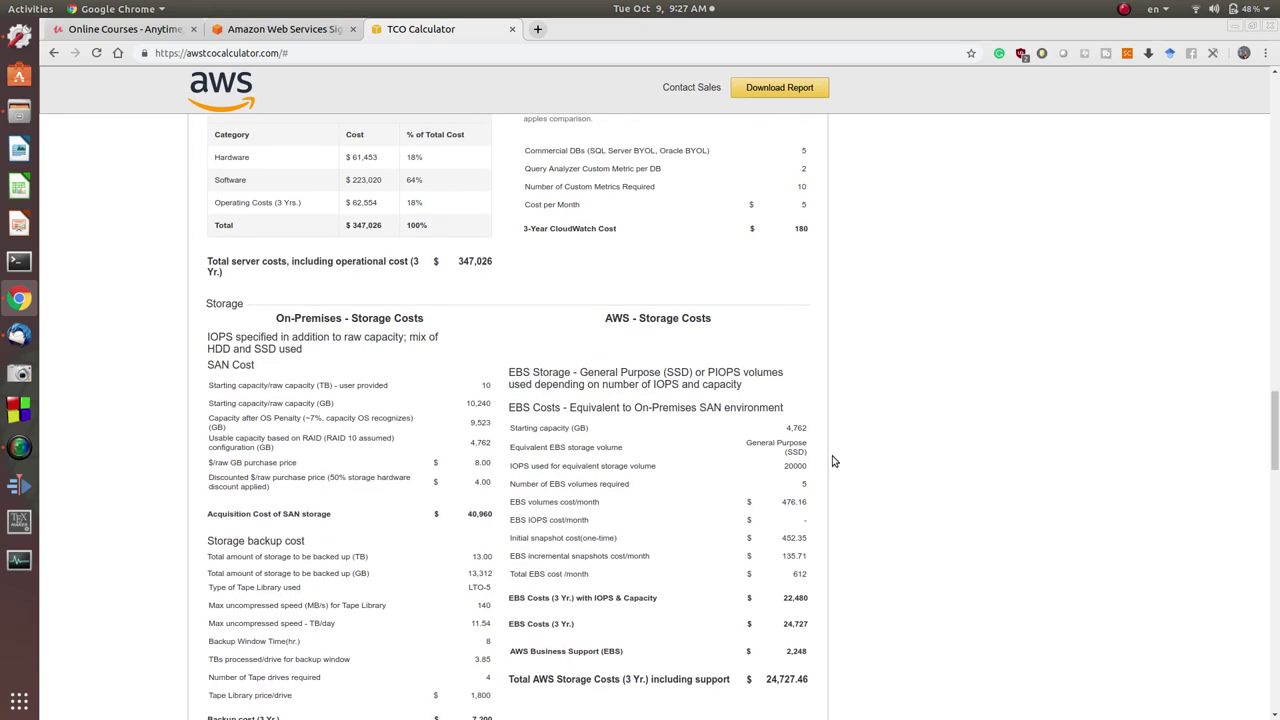
scroll(835, 461, down, 10)
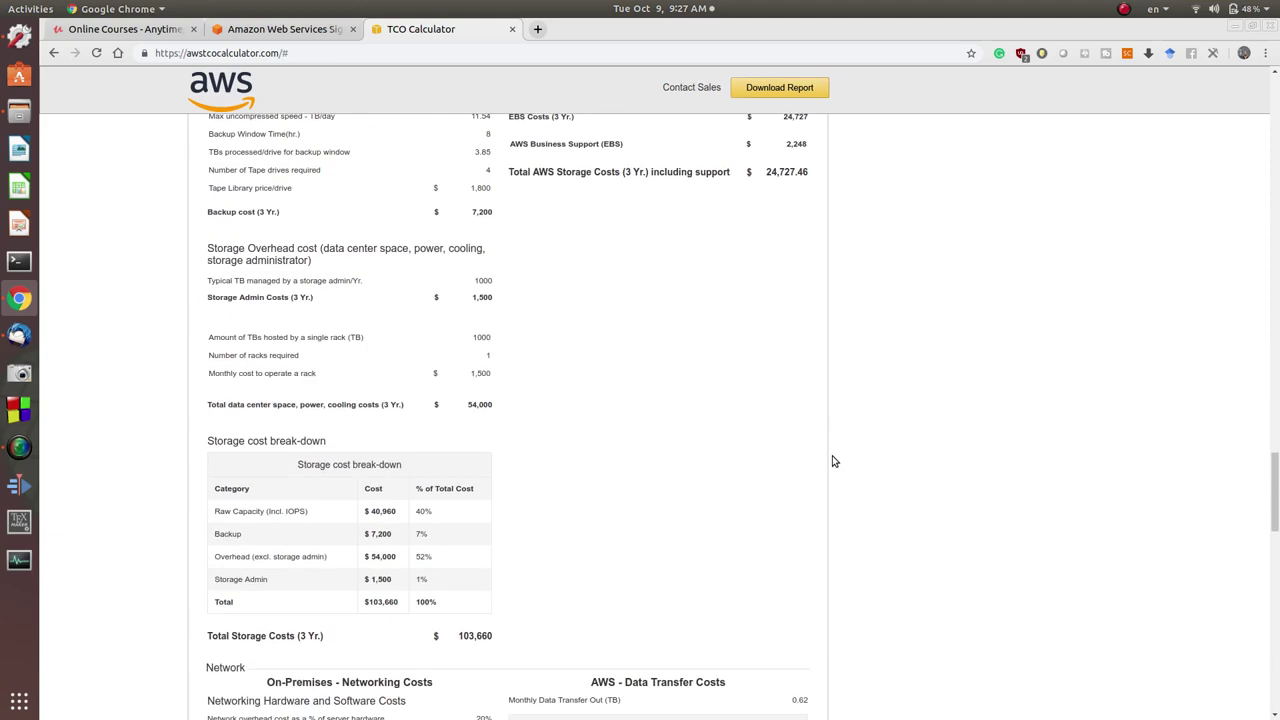
scroll(835, 461, down, 8)
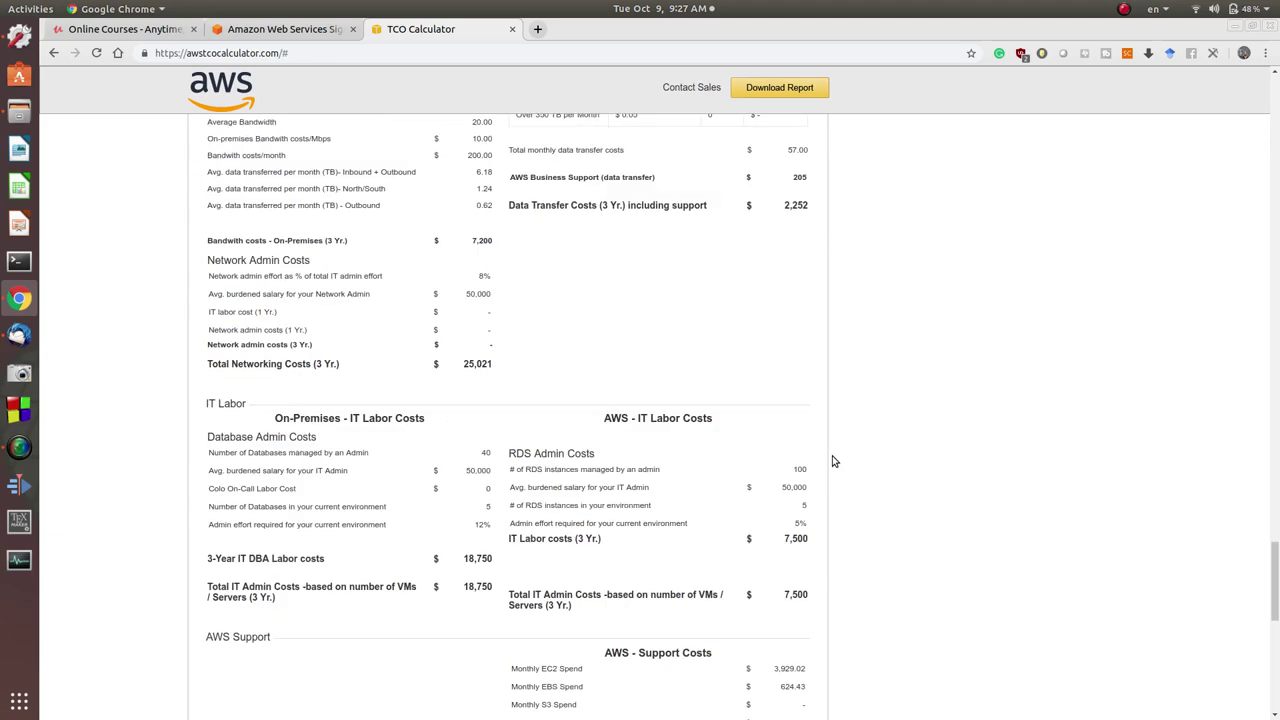
scroll(904, 480, down, 10)
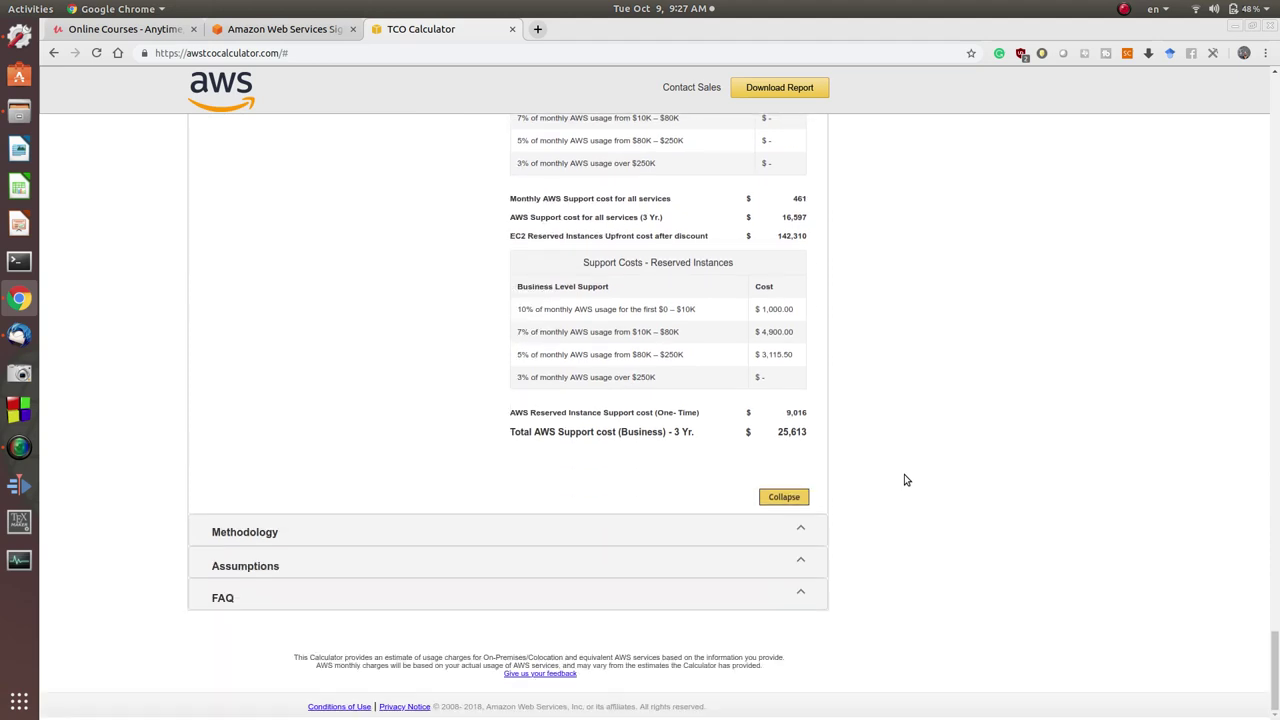
Expand the Methodology section and review the TCO cost categories, the RDS methodology table and the SharePoint architecture diagram
click(398, 533)
scroll(1020, 583, down, 6)
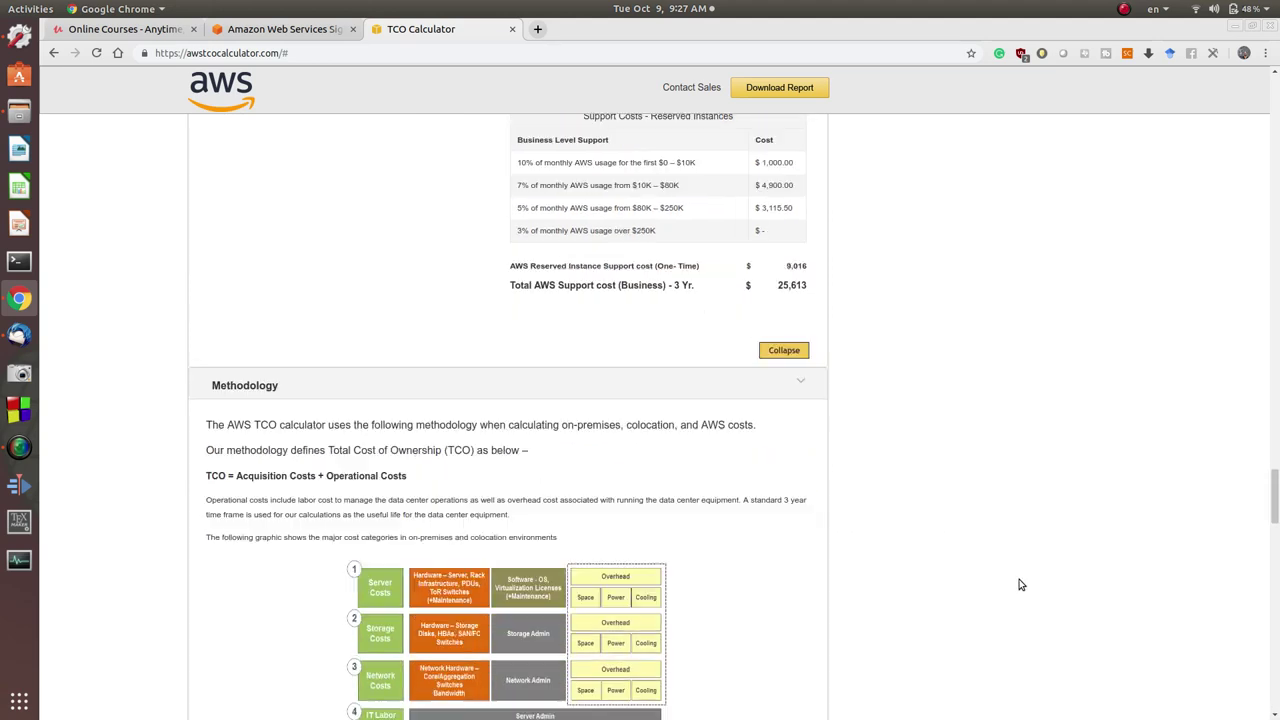
scroll(627, 411, down, 11)
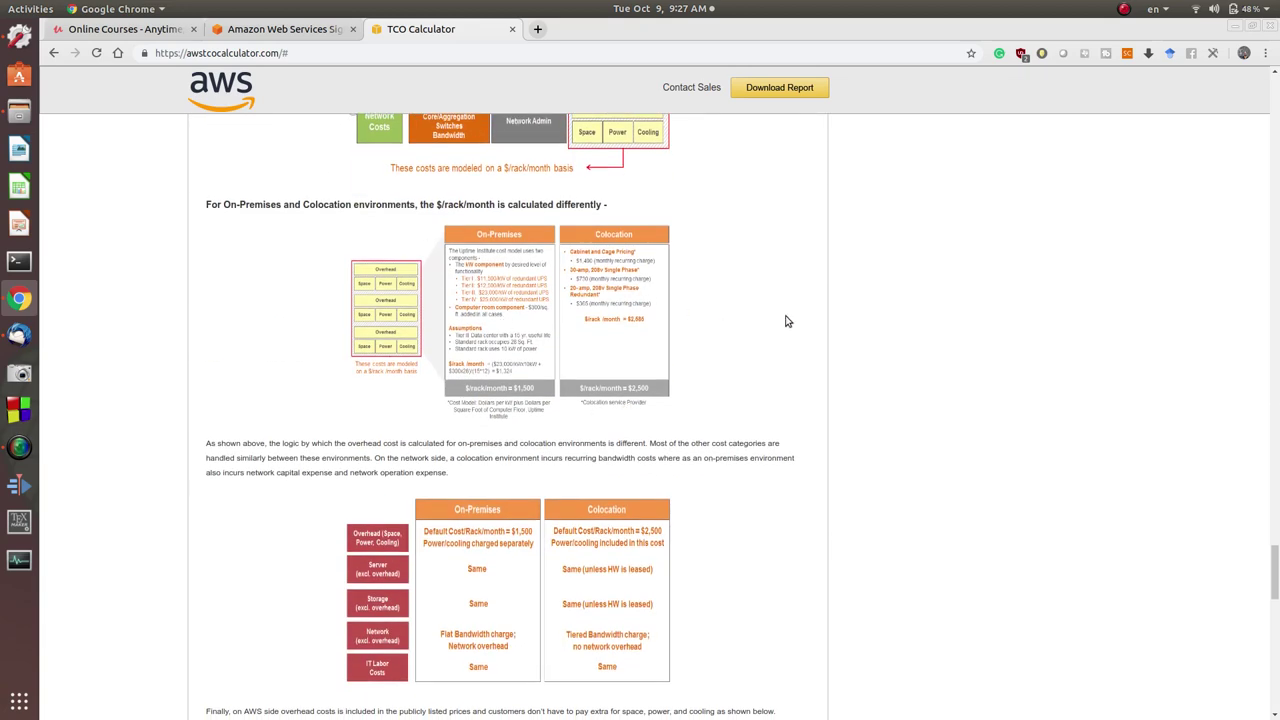
scroll(958, 354, down, 7)
scroll(958, 355, down, 2)
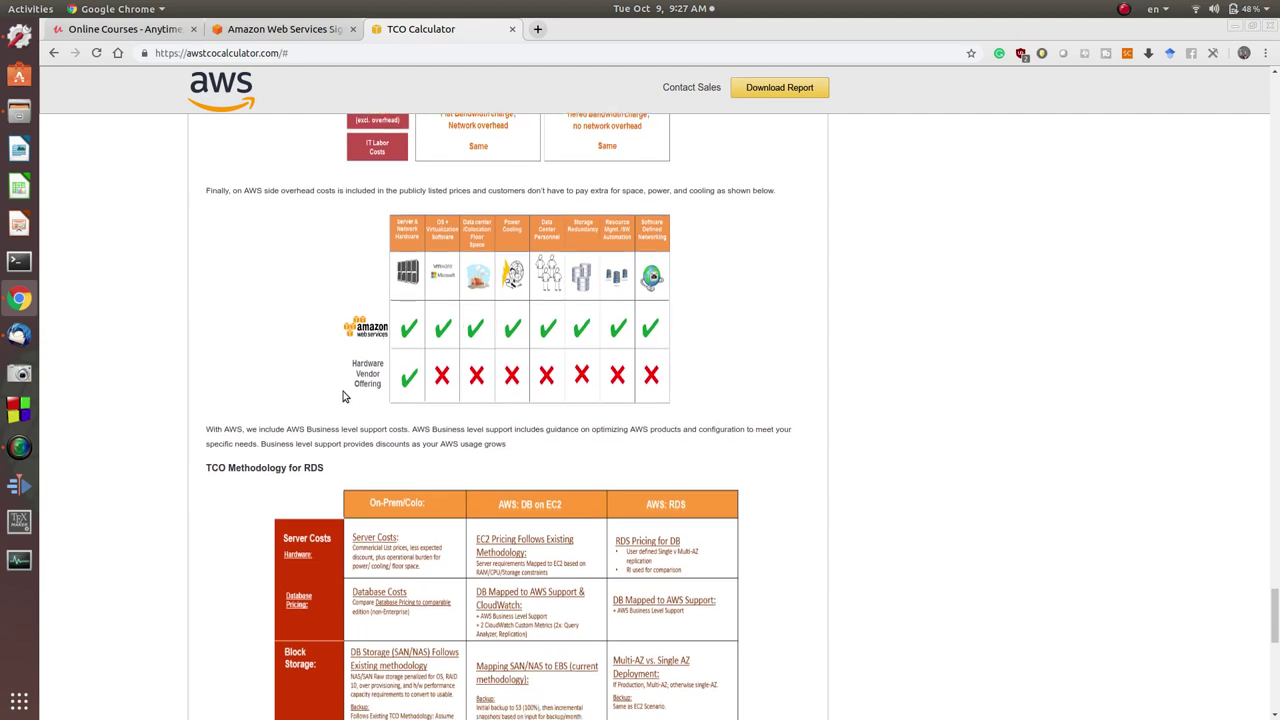
scroll(921, 435, down, 10)
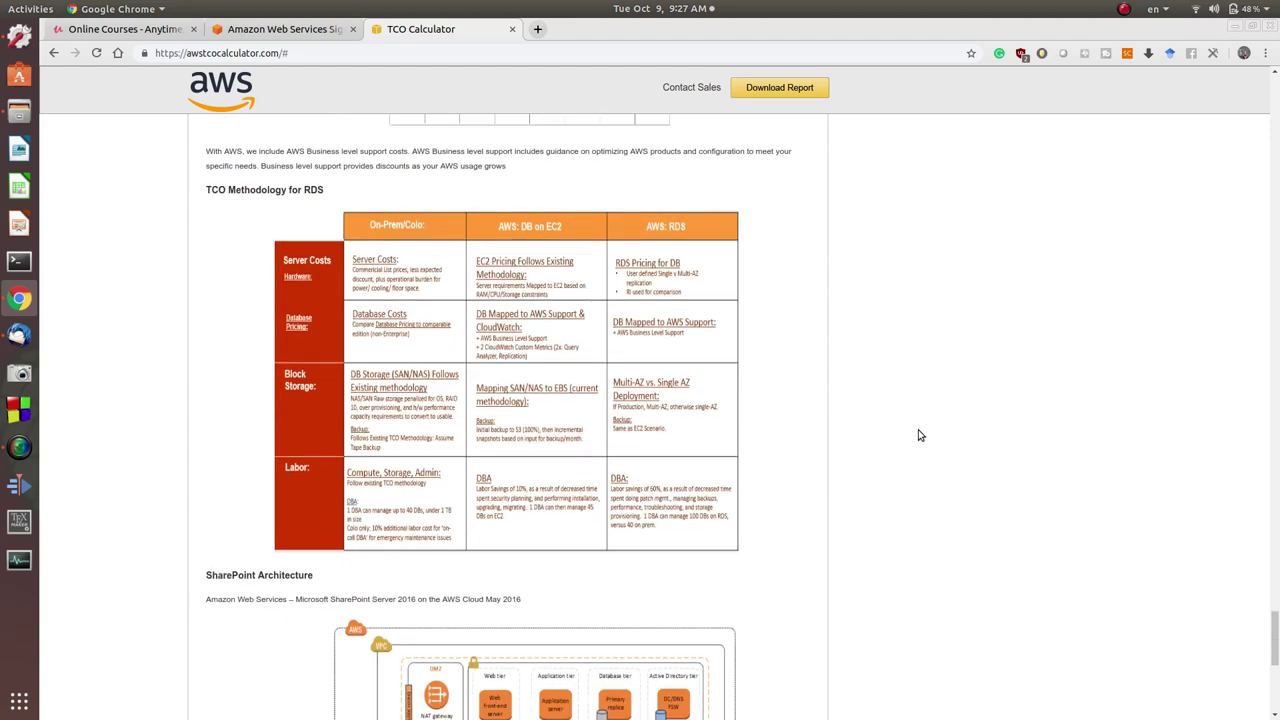
scroll(921, 435, down, 5)
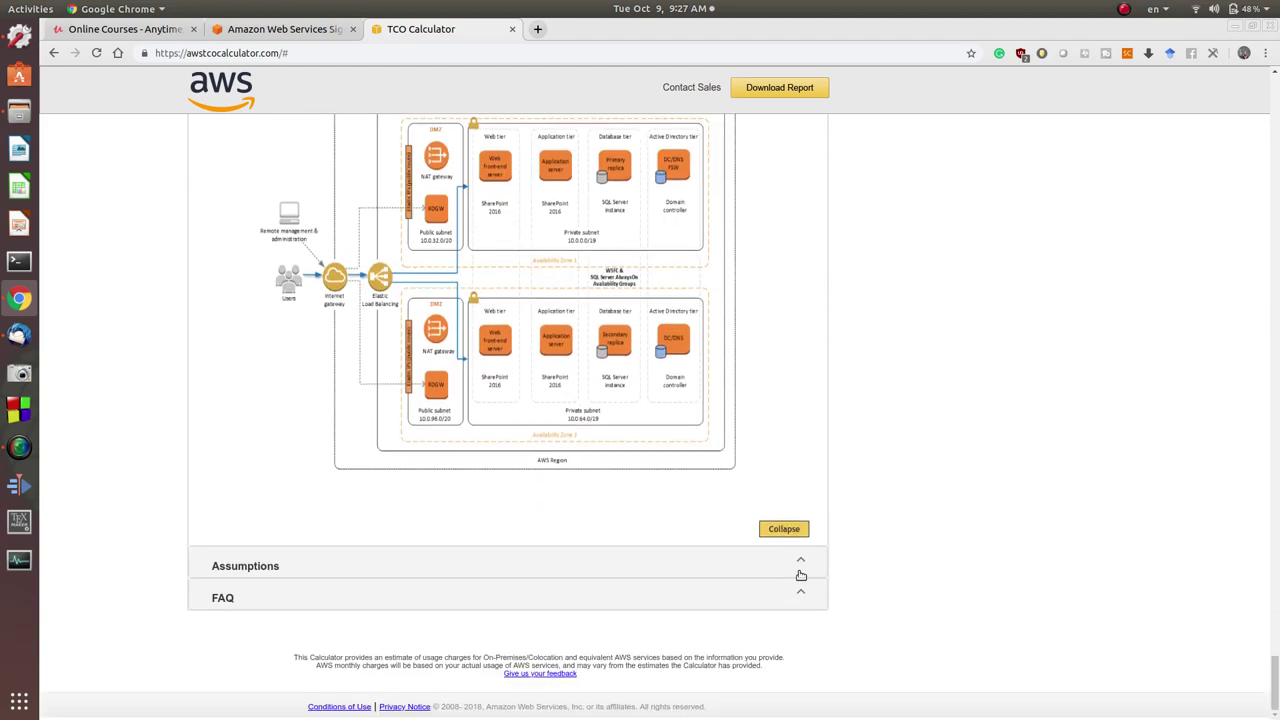
Expand the Assumptions section and read through the on-premises, co-location and SharePoint assumptions
click(766, 567)
scroll(986, 545, down, 20)
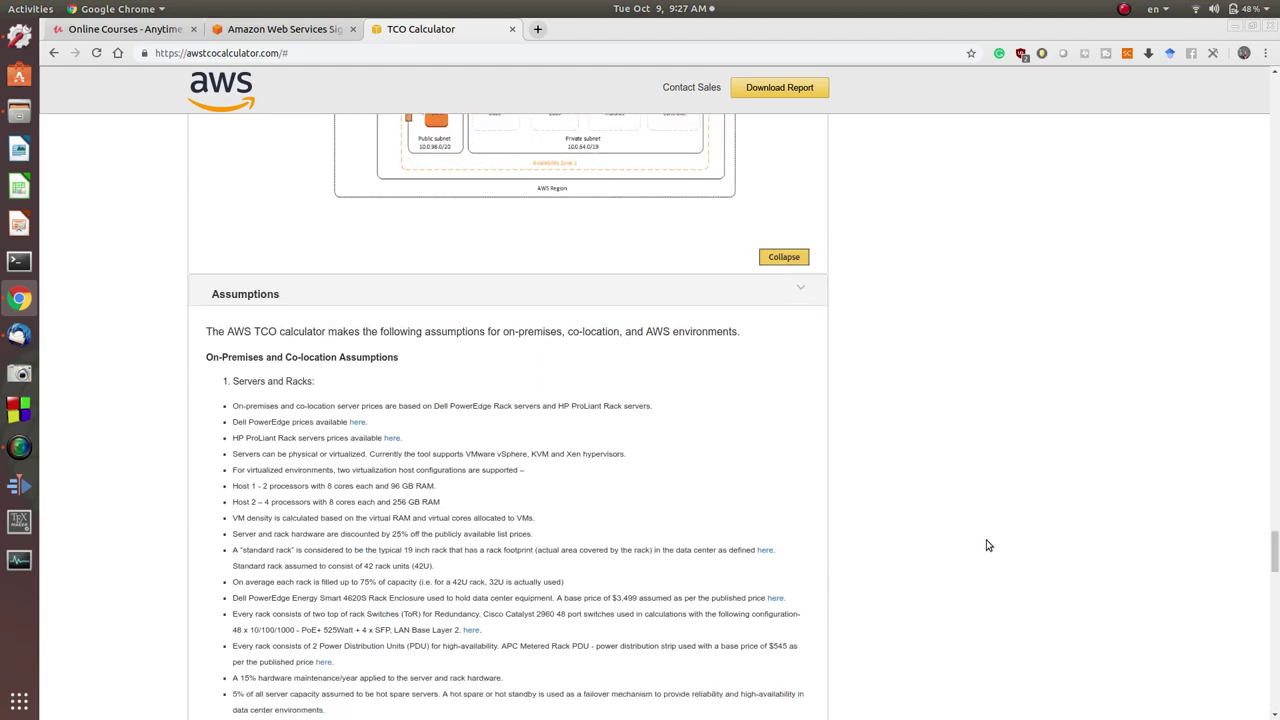
scroll(986, 545, down, 20)
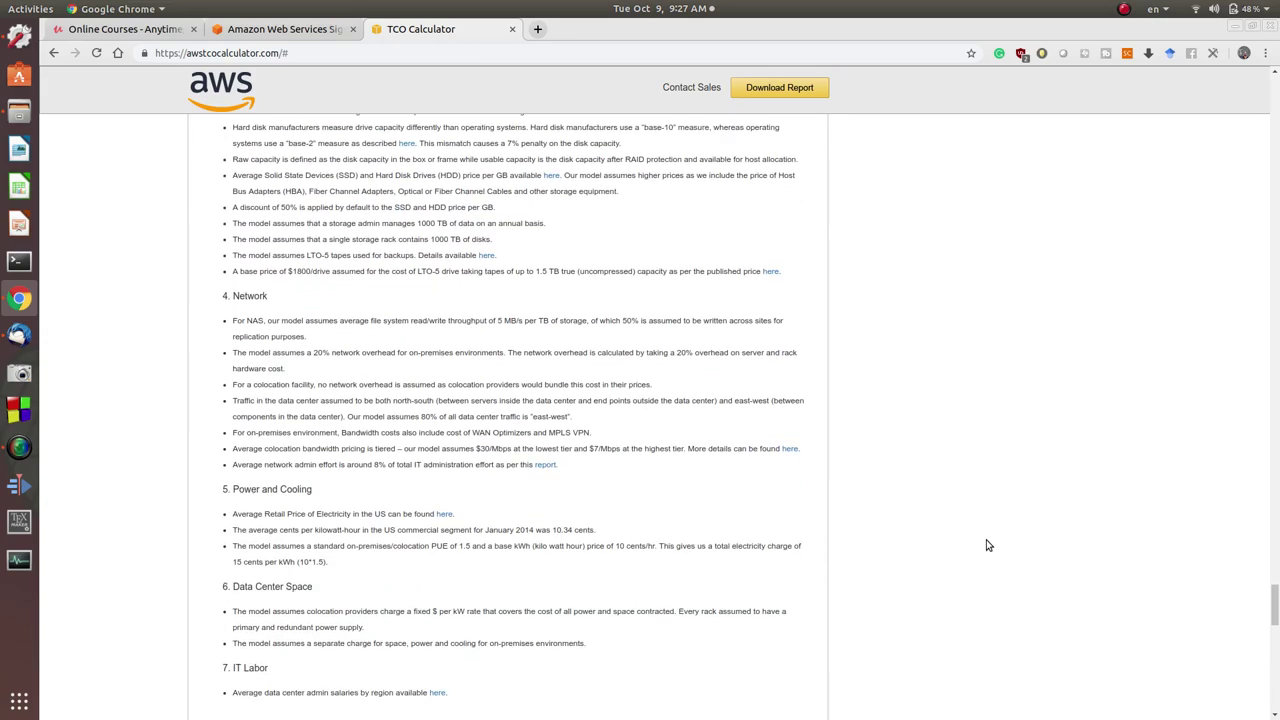
scroll(986, 545, down, 3)
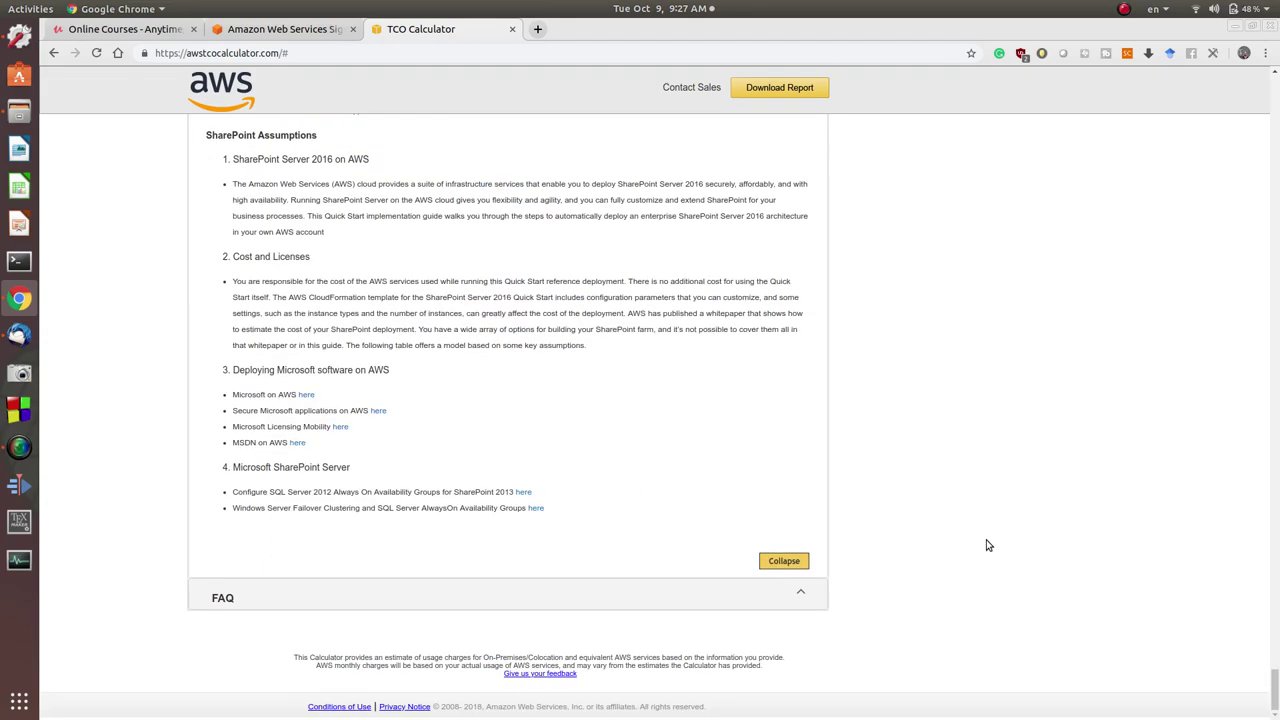
Open the form for downloading and sharing the TCO report
click(795, 88)
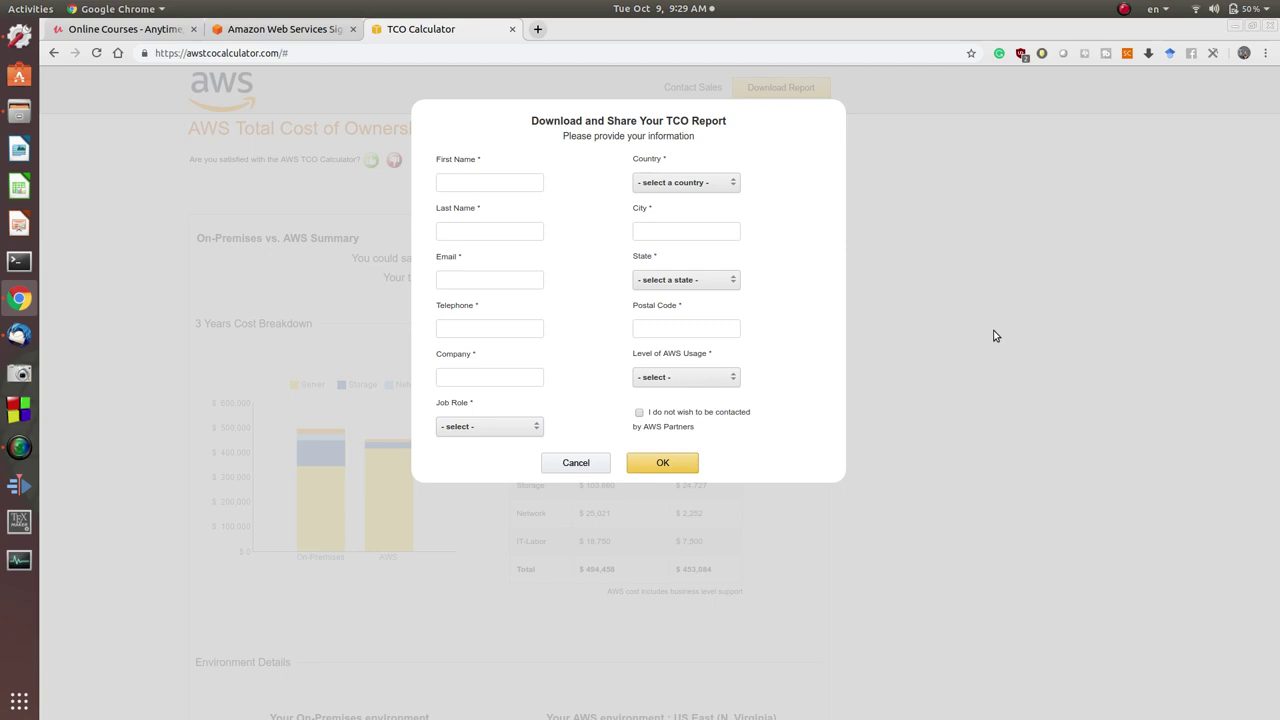
click(1125, 10)
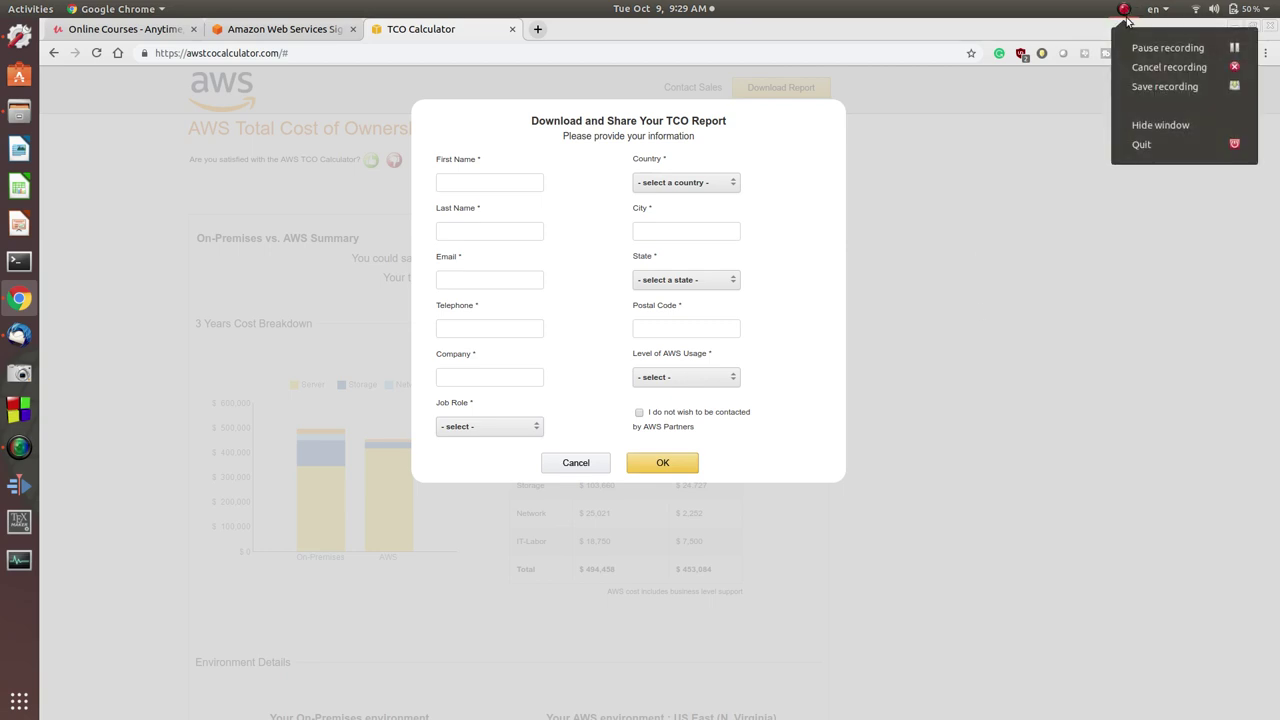